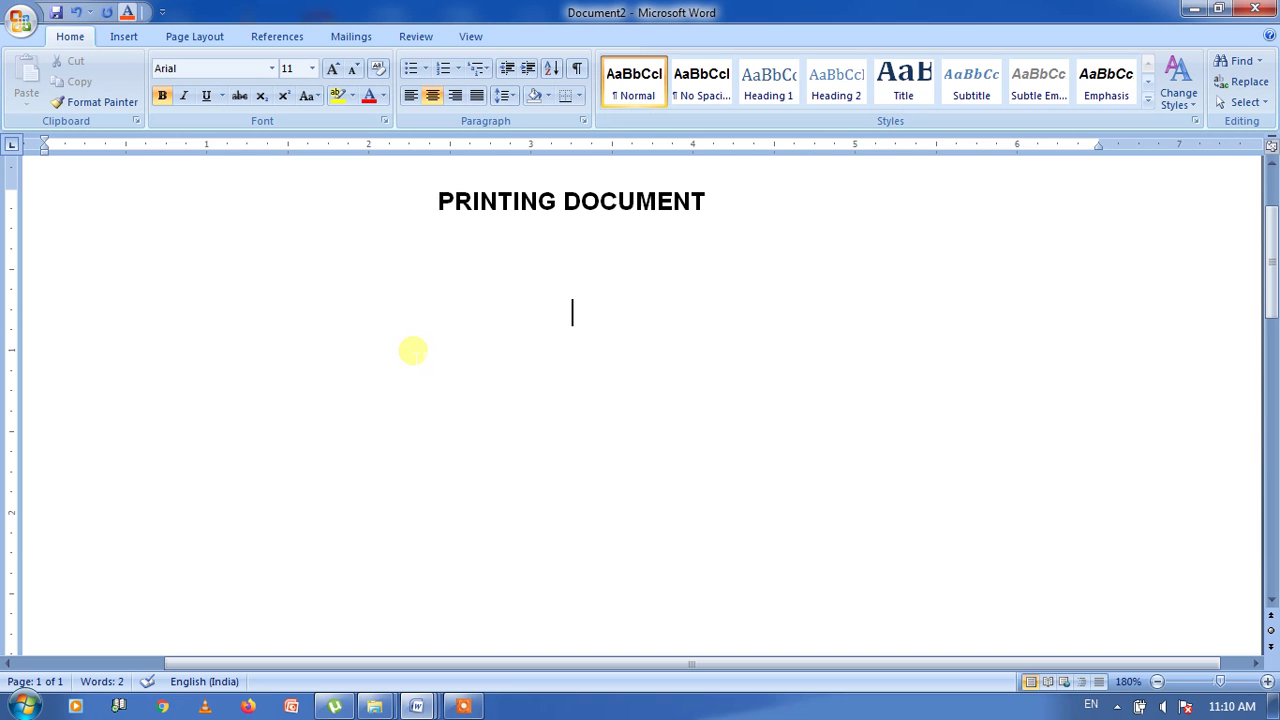
- Insert a table with four columns and five rows below the PRINTING DOCUMENT heading
click(124, 37)
click(163, 104)
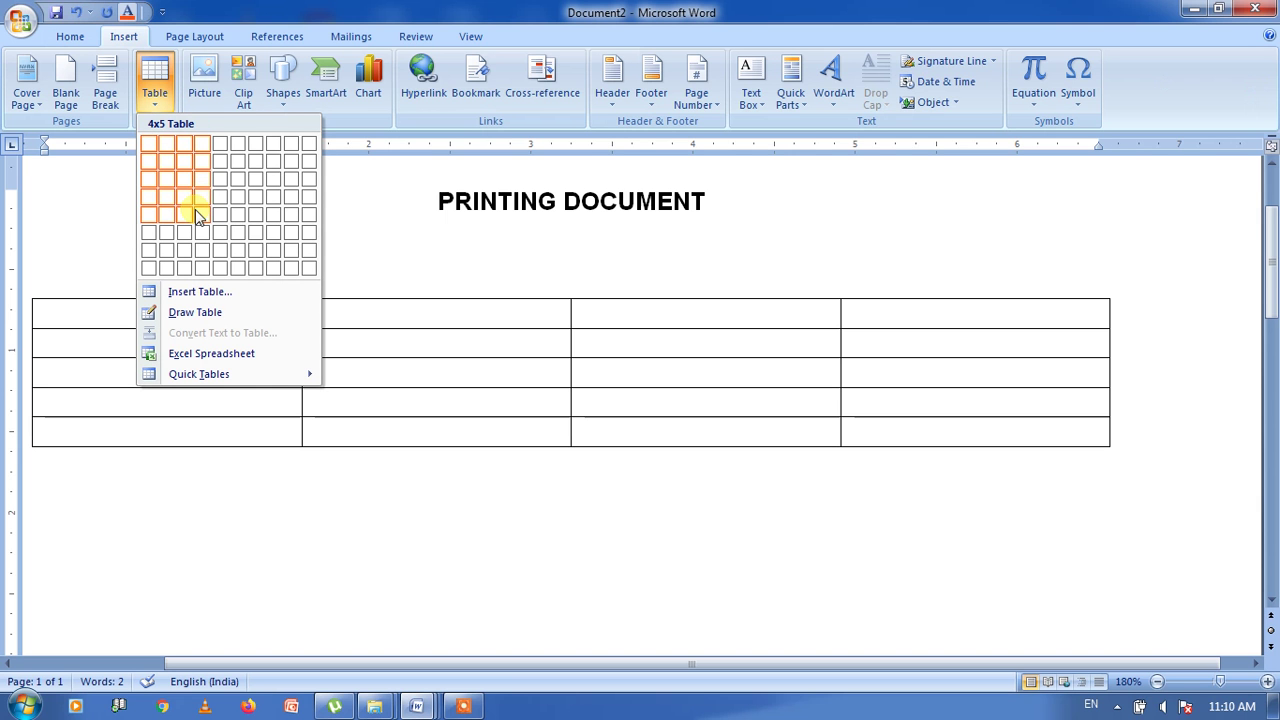
click(196, 212)
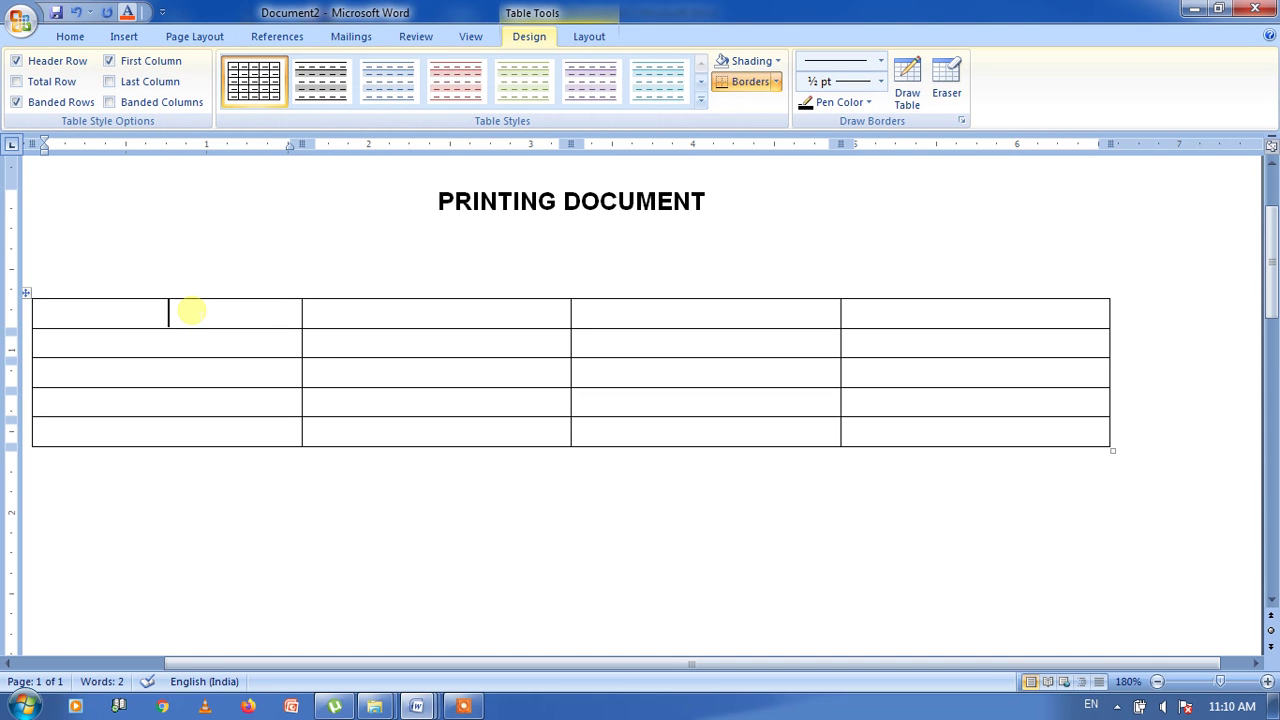
- Fill the table's header row with the column titles Rollno, Name, Address and Pincode
text(rollno)
key(Tab)
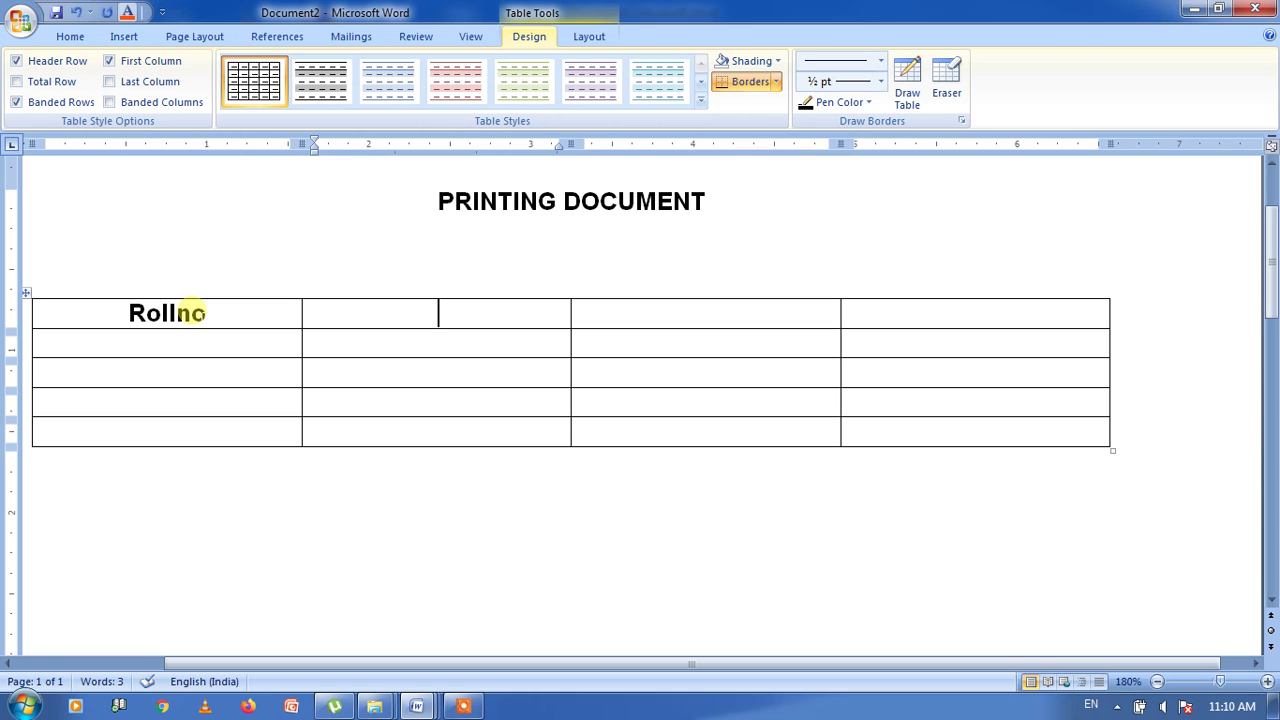
text(Name)
key(Tab)
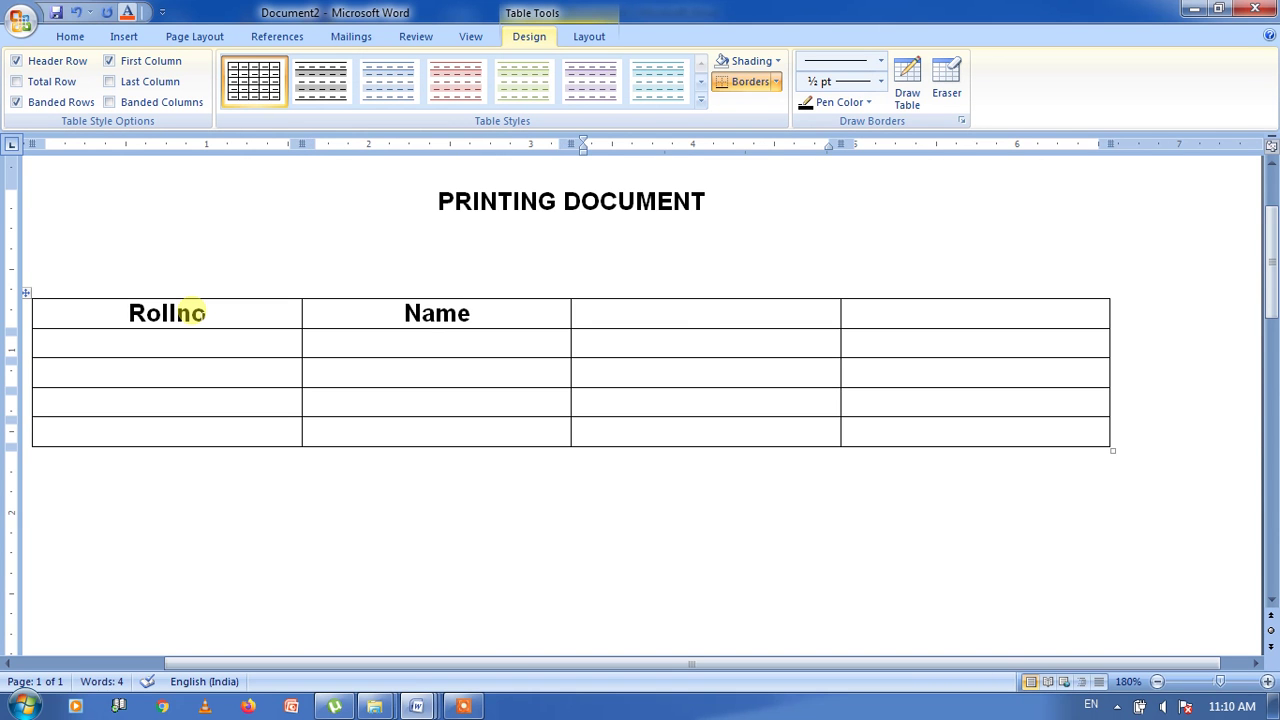
text(address)
key(Tab)
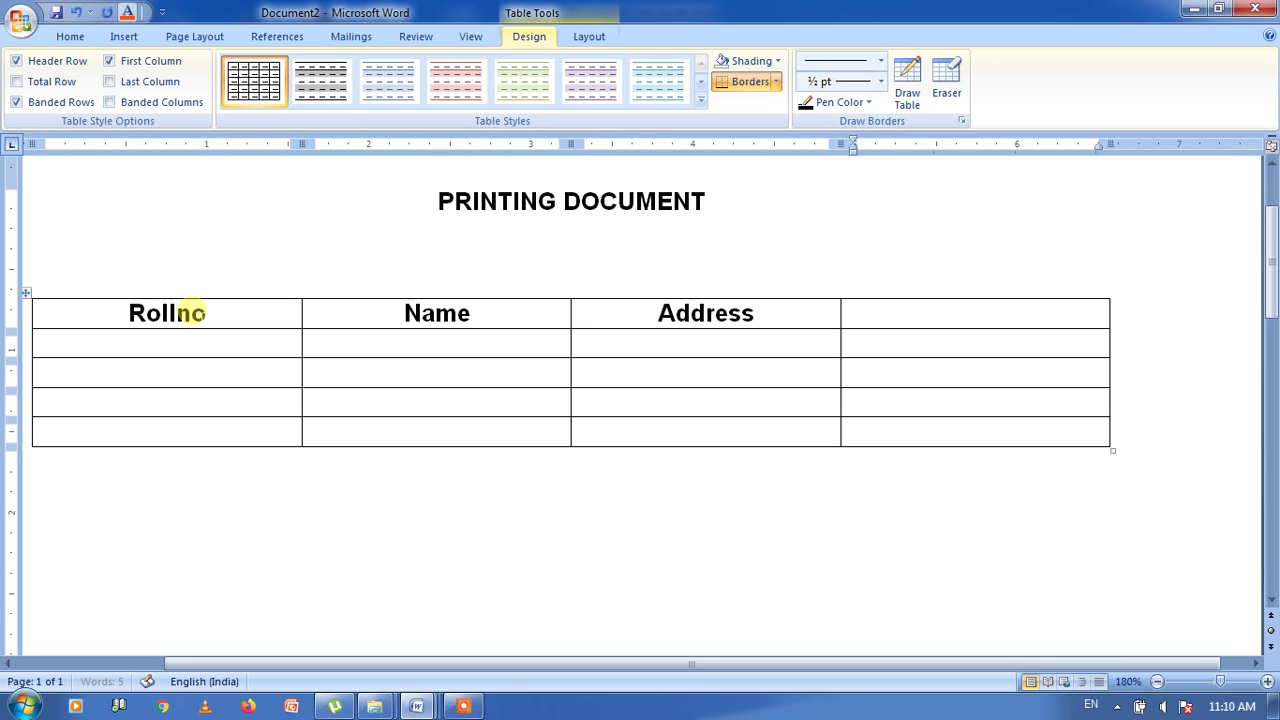
text(pincode)
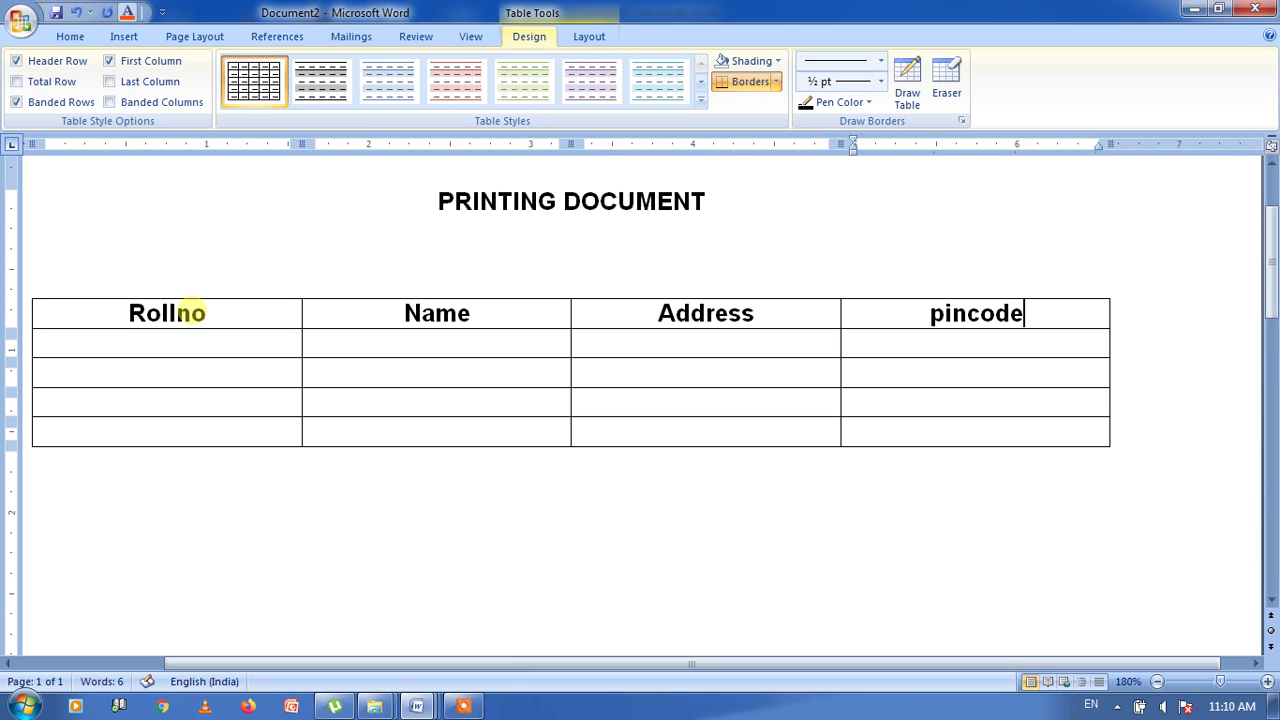
- Fill the first data row with roll number 1 and the student's name, address and pincode
key(Tab)
text(1)
key(Tab)
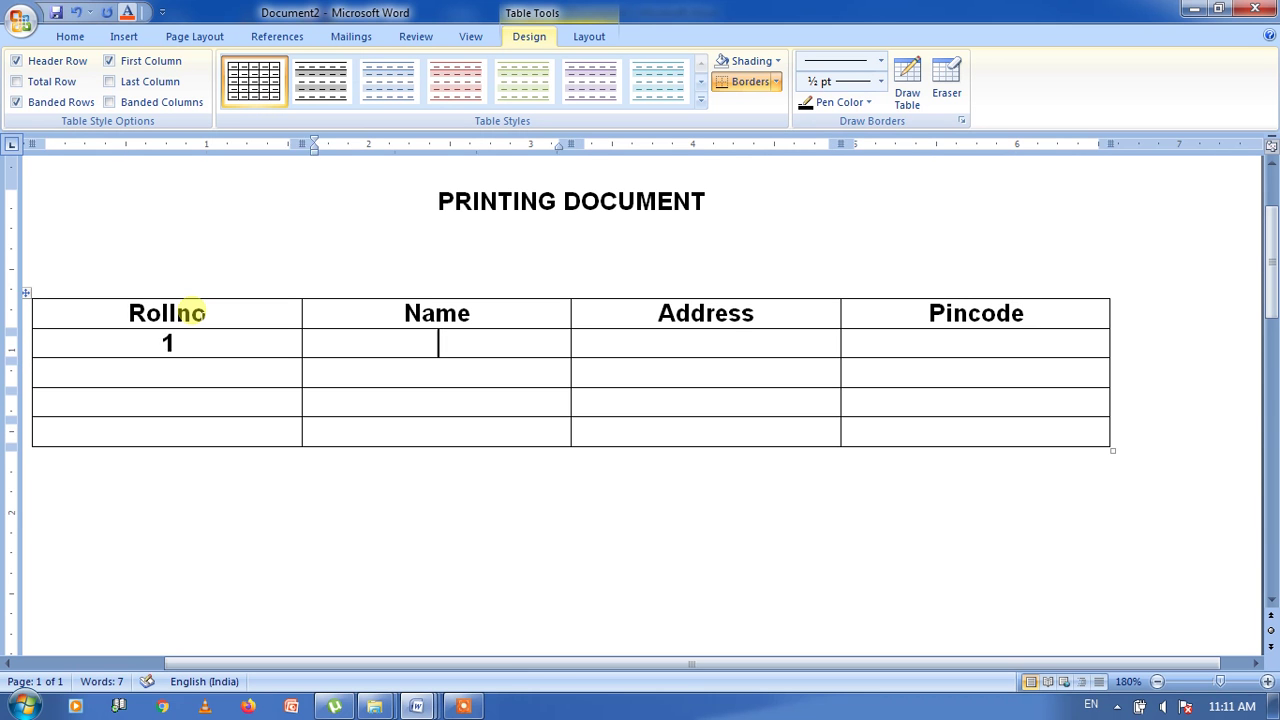
text(raju)
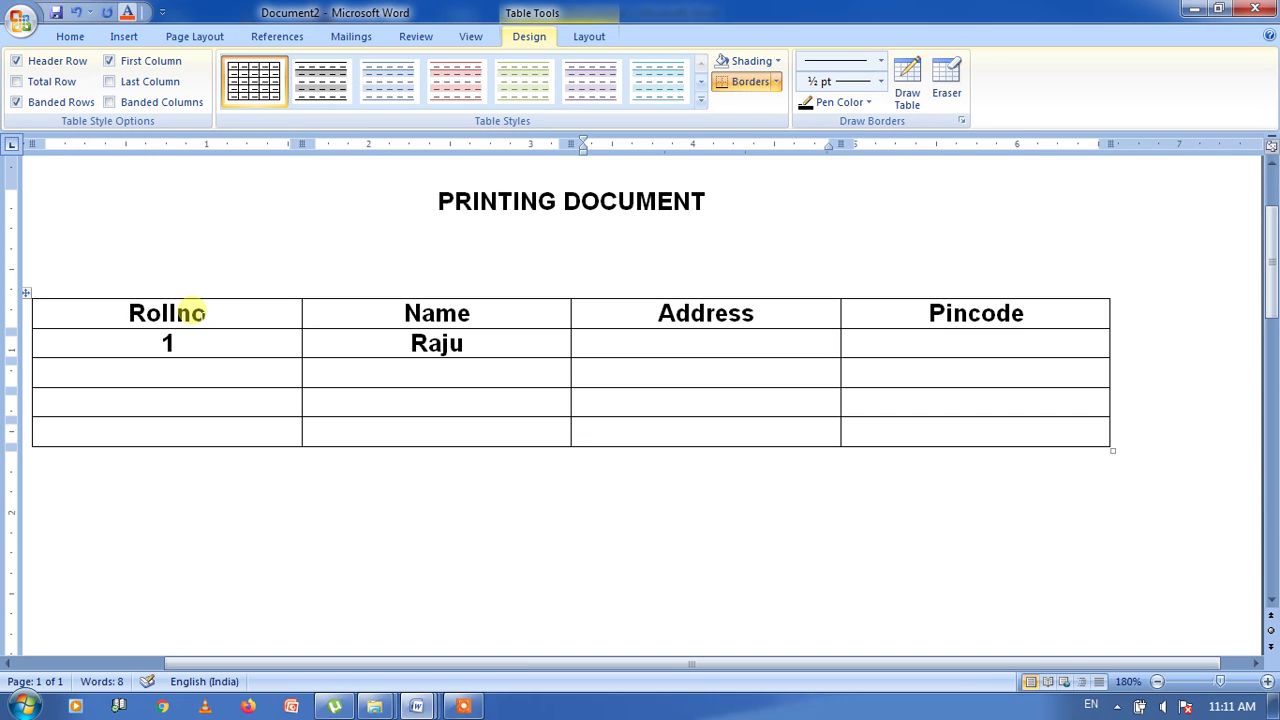
key(Tab)
text(alld)
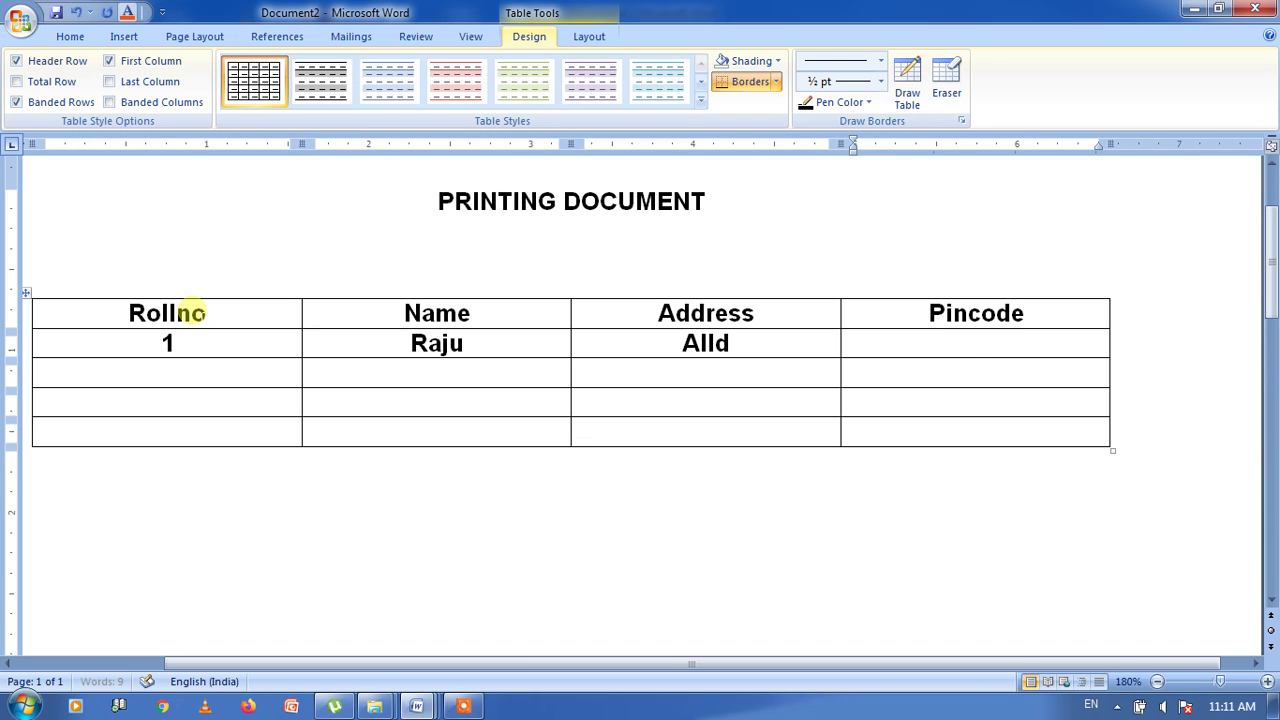
key(Tab)
text(232232)
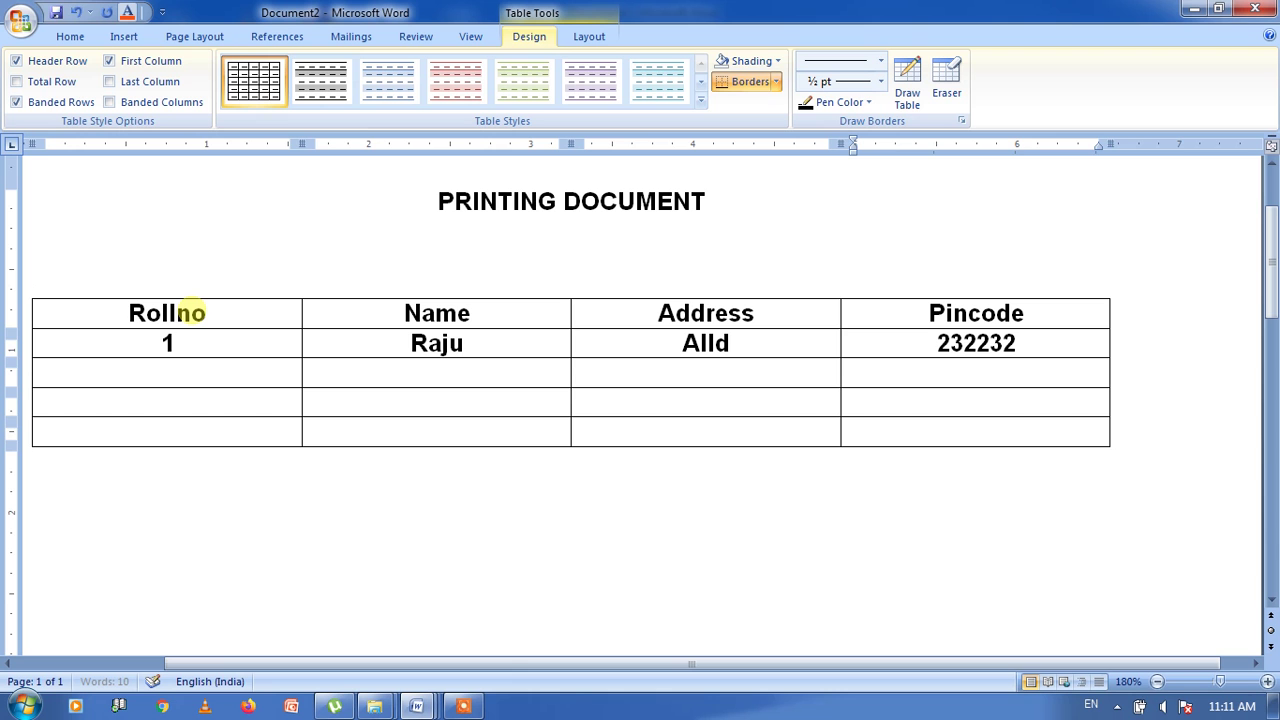
- Fill the second data row with roll number 2 and the student's name, address and six-digit pincode
key(Tab)
text(2)
key(Tab)
text(Amit )
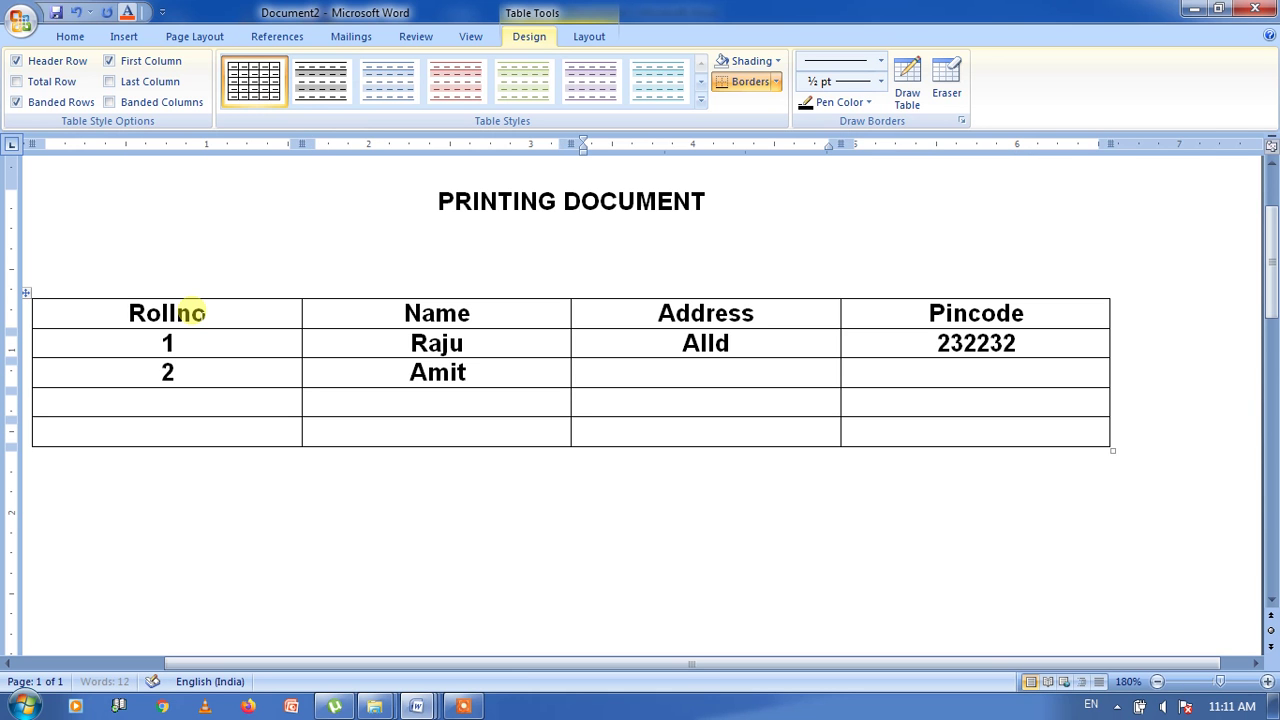
text(Add)
key(Tab)
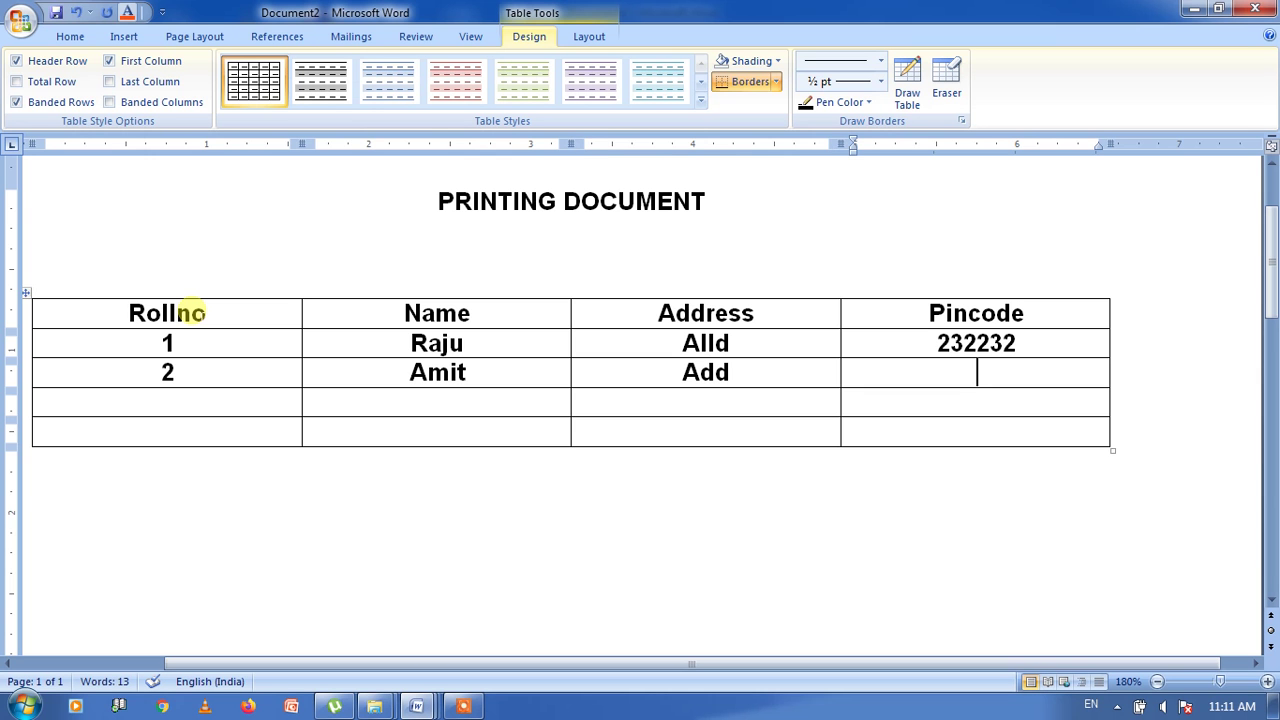
text(3224232)
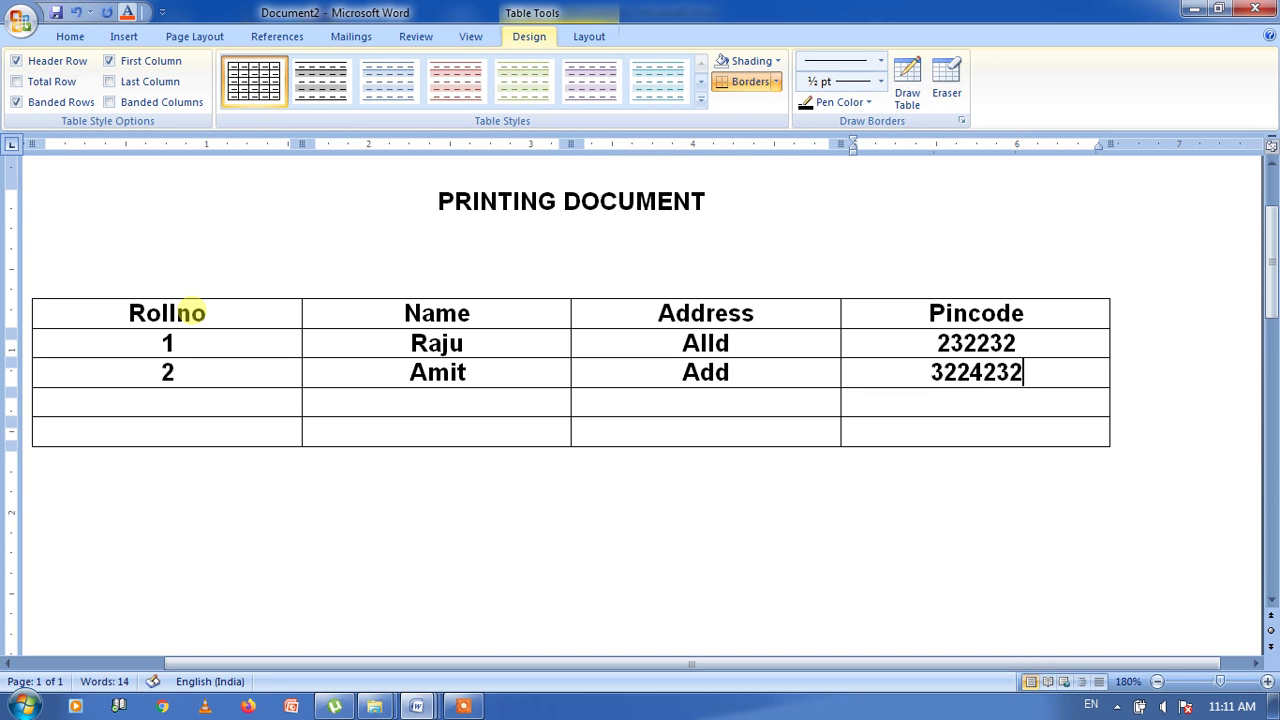
key(BackSpace)
- Fill the third data row with roll number 3 and the student's name, address and pincode
key(Tab)
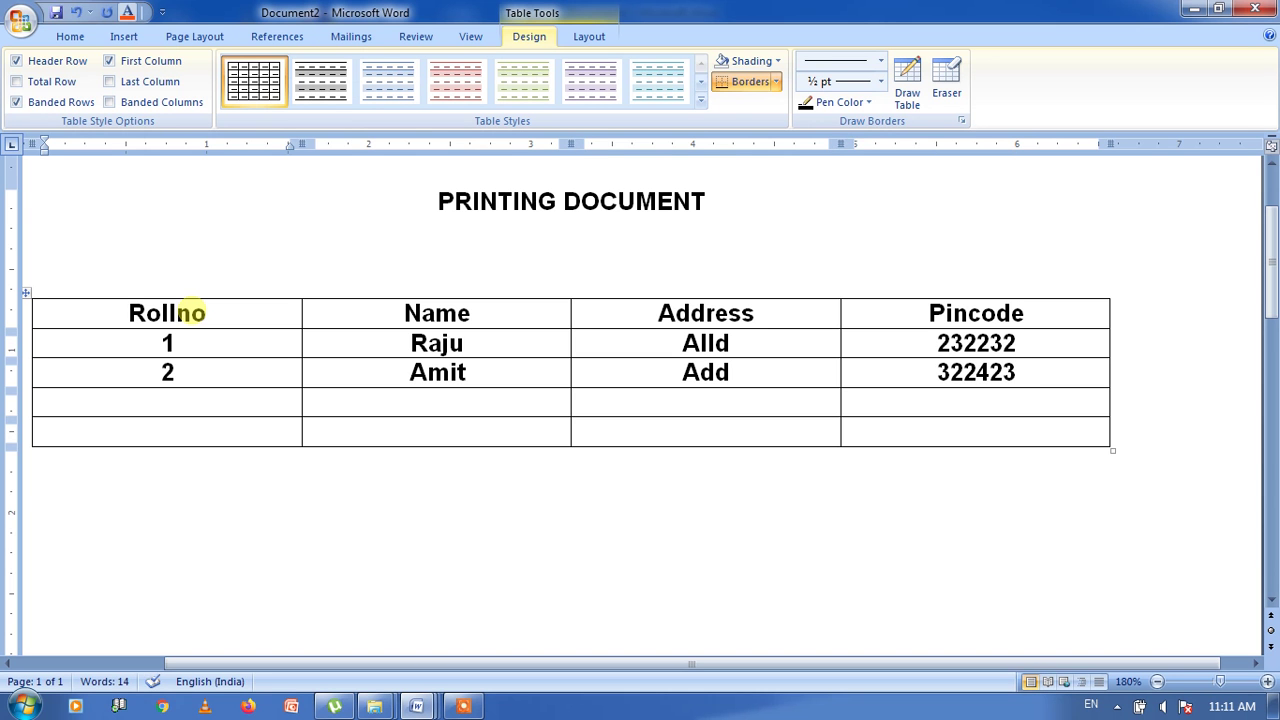
text(3)
key(Tab)
text(Sumit)
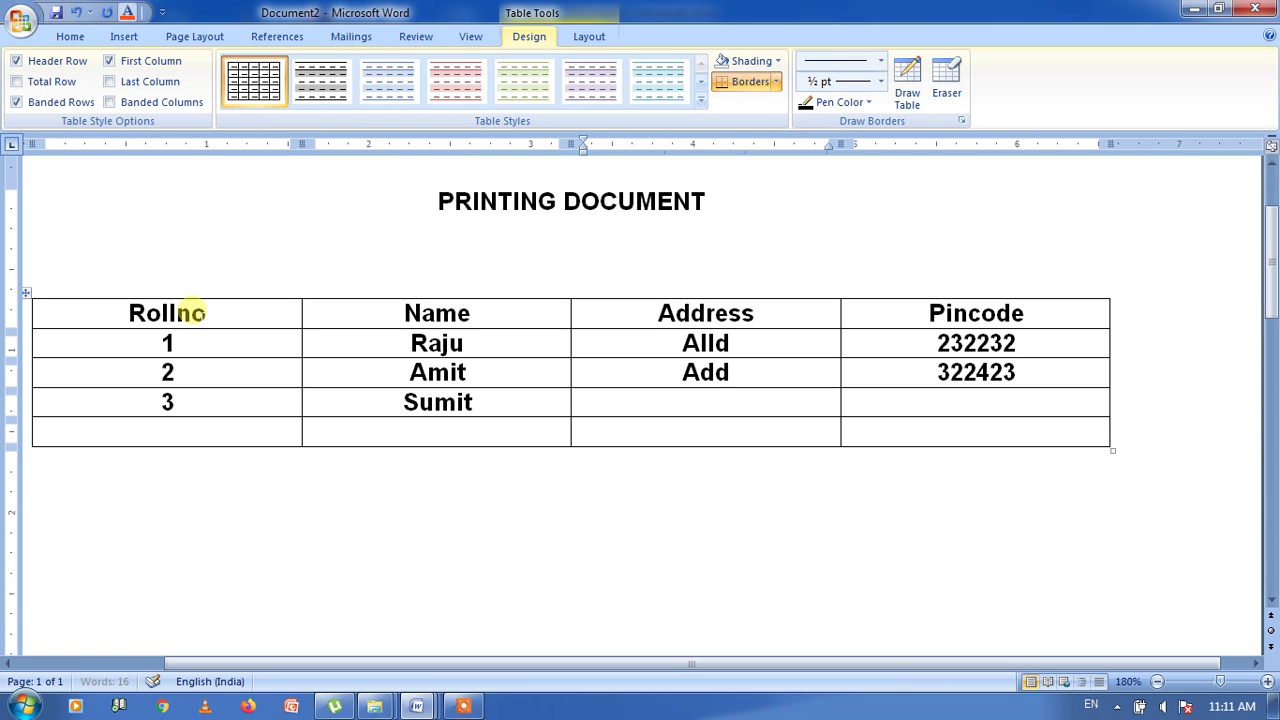
key(Tab)
text(add)
key(Tab)
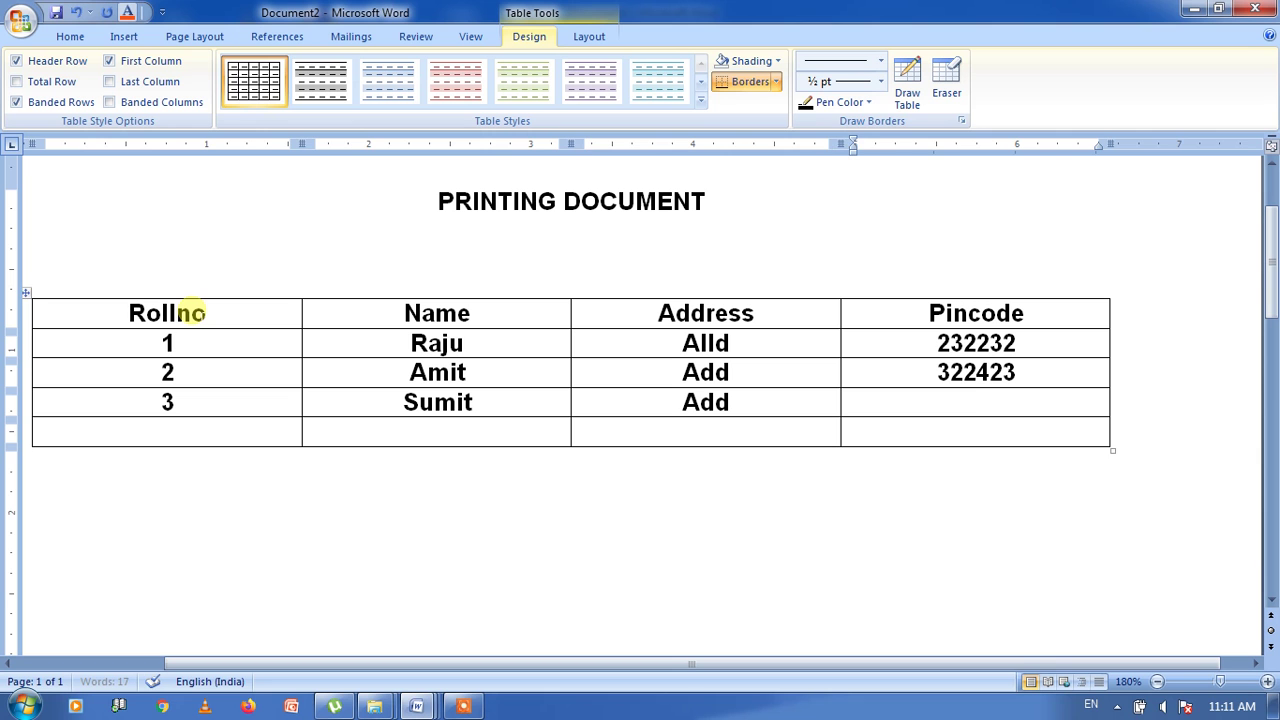
text(232342)
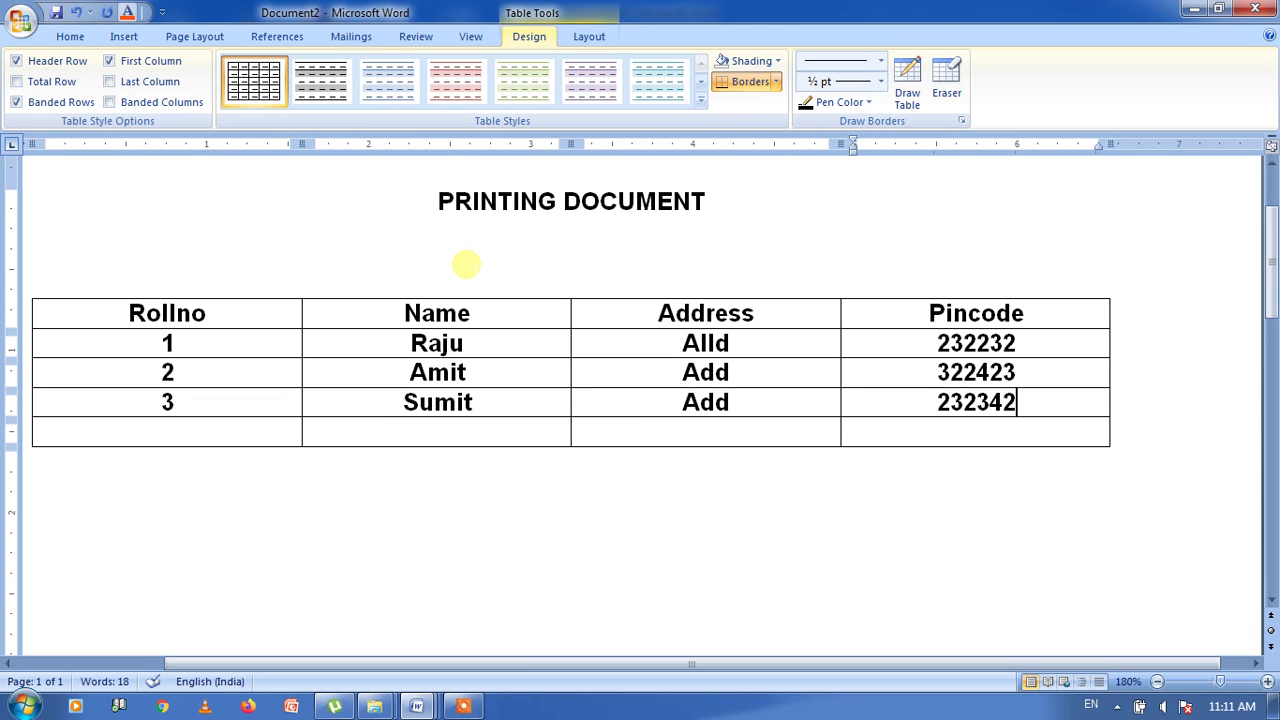
- Check the page in Print Preview and return to the document
click(20, 20)
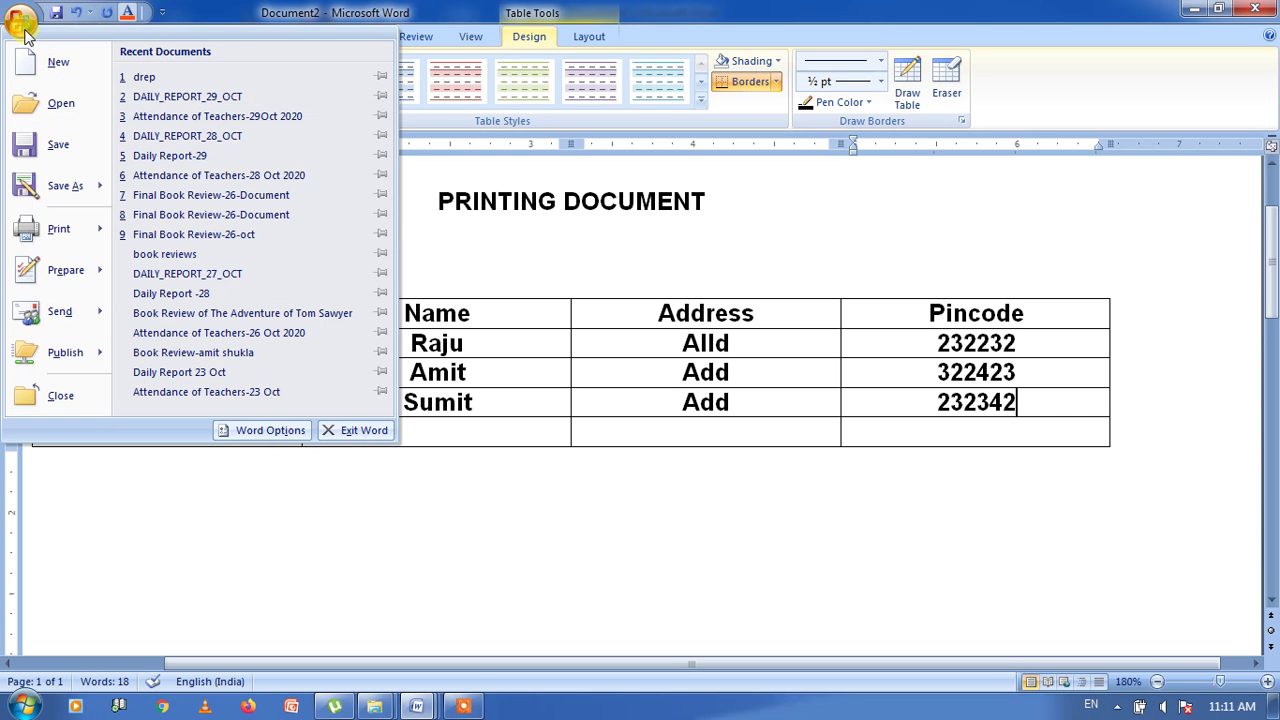
mouse_move(62, 234)
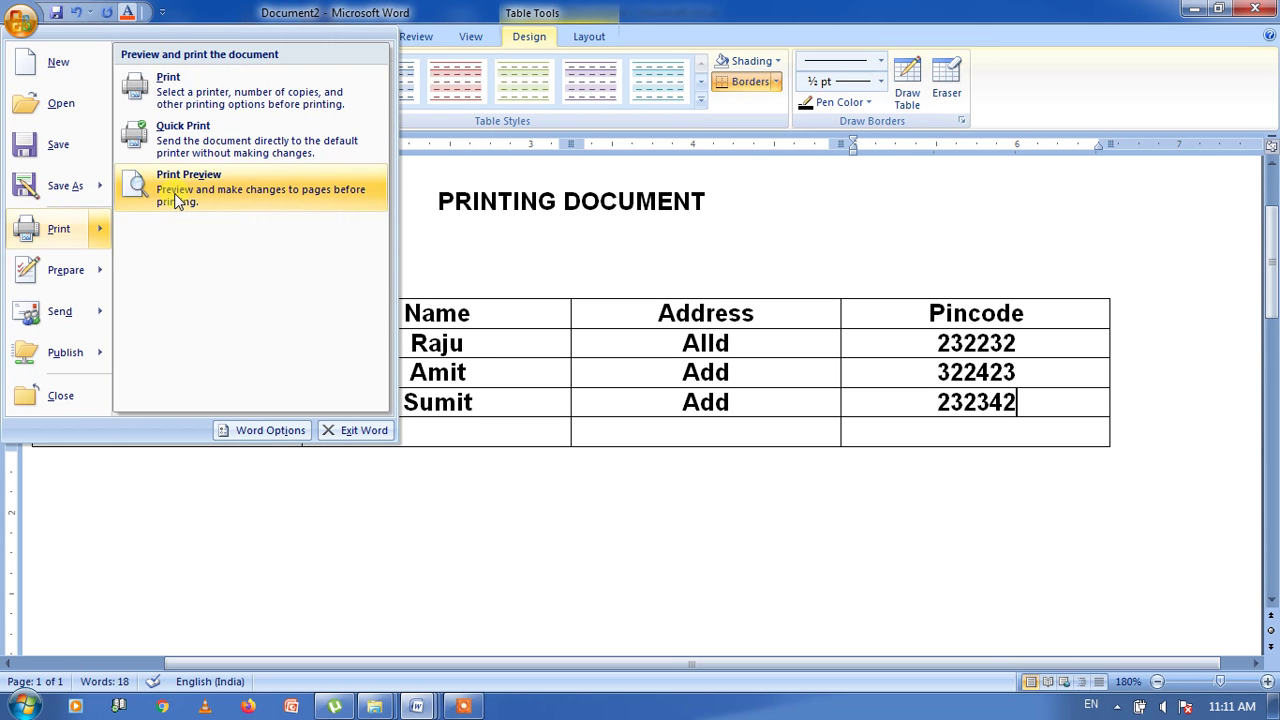
click(180, 195)
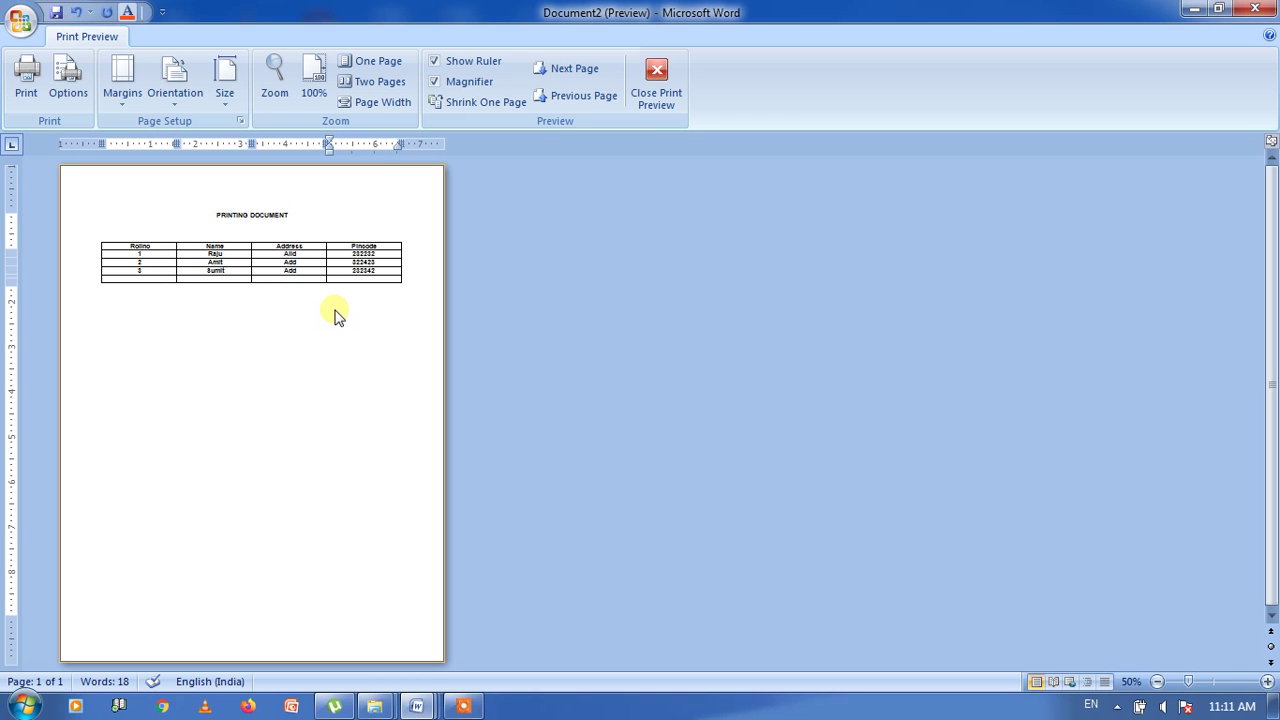
click(655, 95)
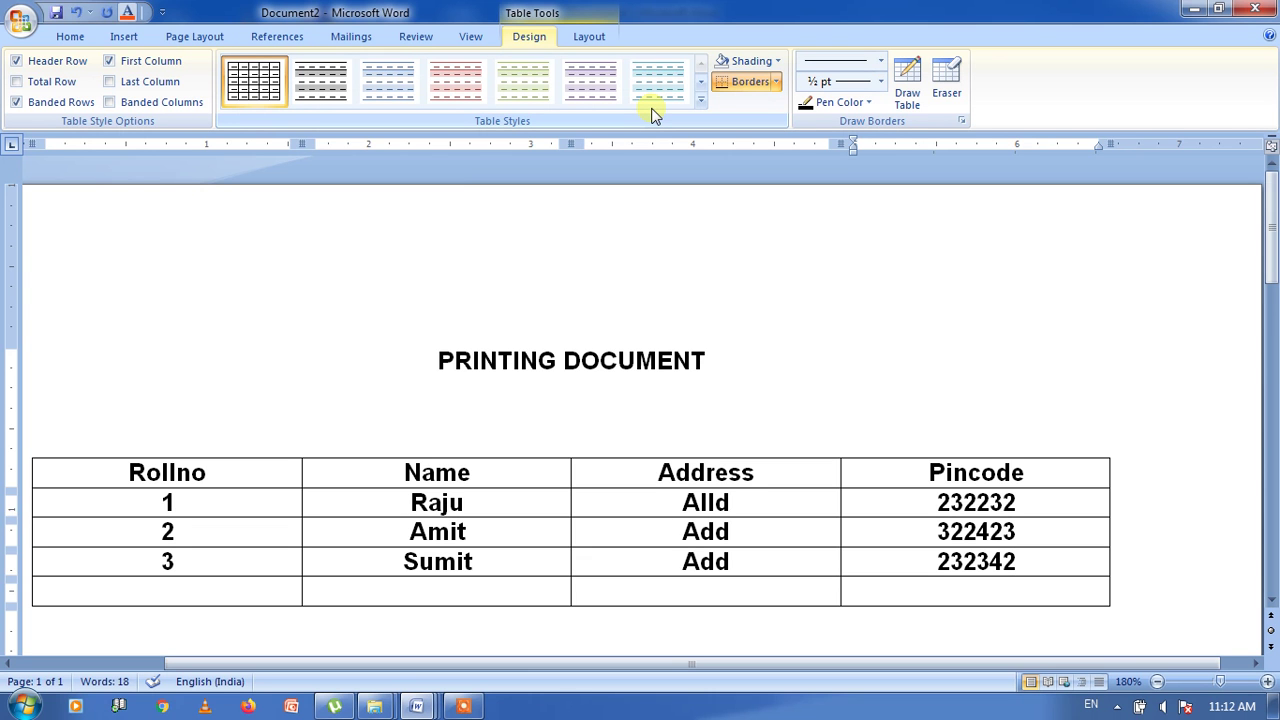
- Open the Print dialog and review the available printers, keeping Microsoft XPS Document Writer selected
click(22, 22)
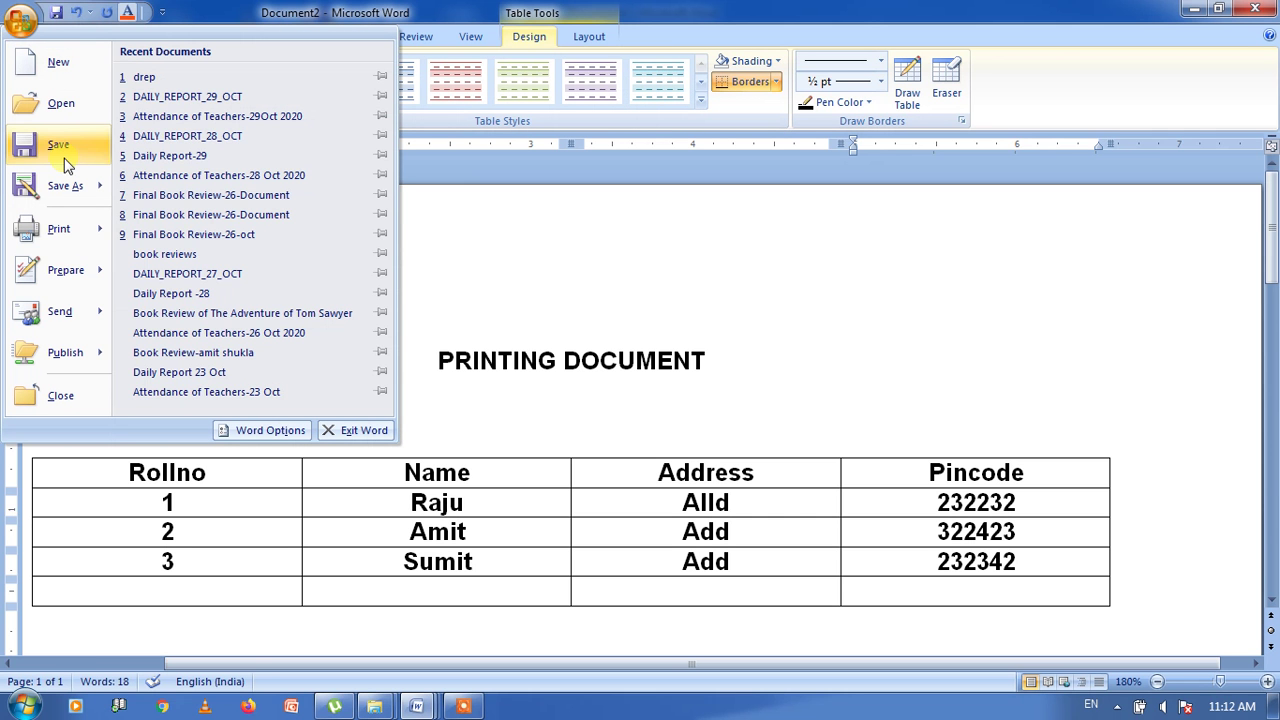
mouse_move(66, 236)
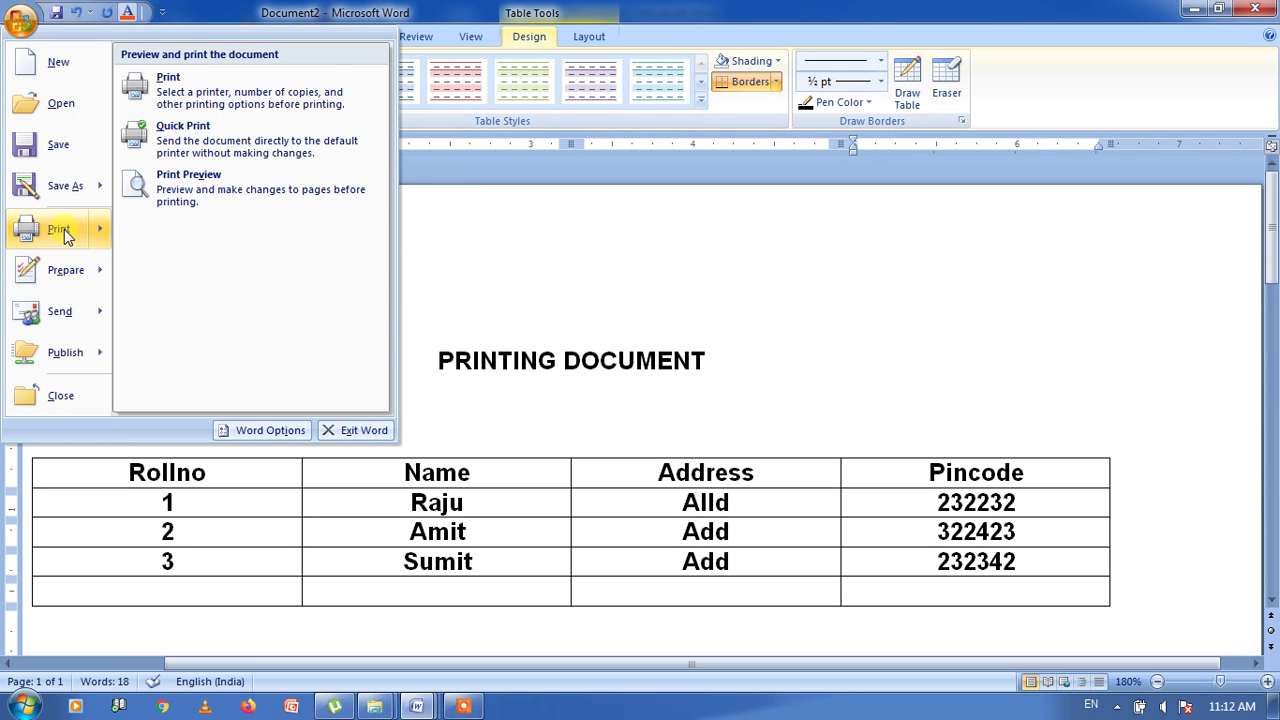
click(62, 232)
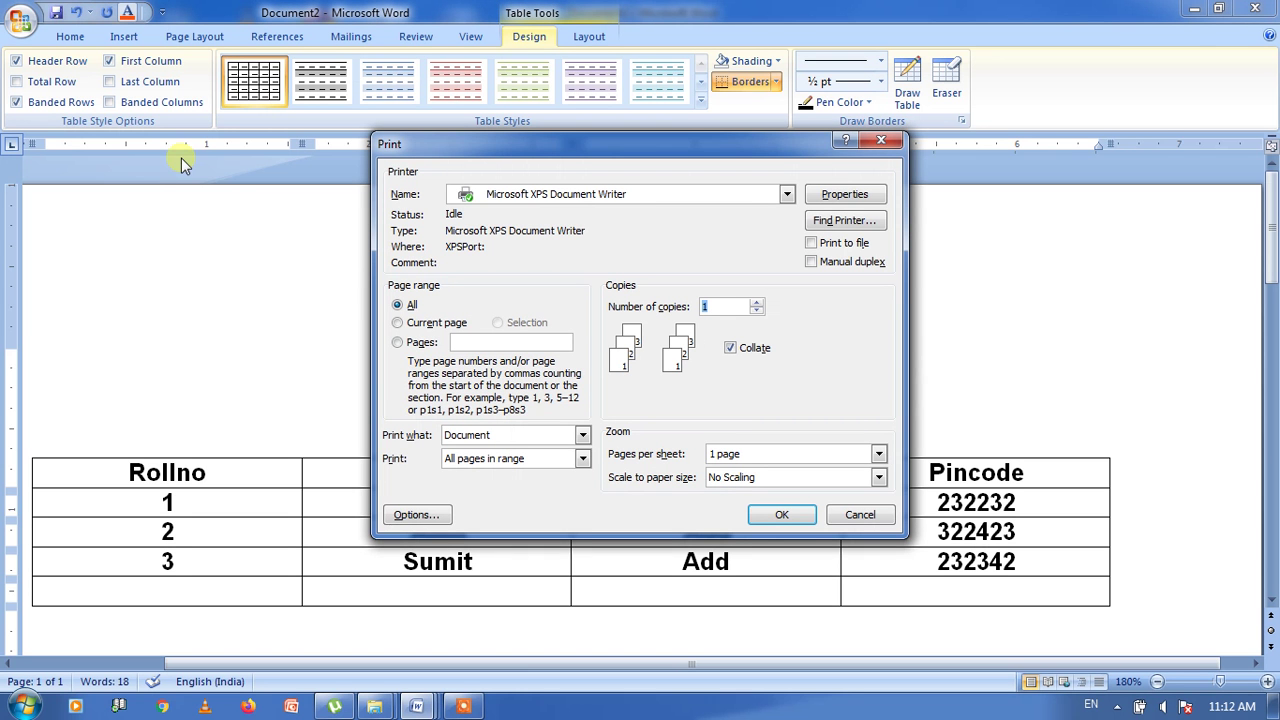
click(788, 195)
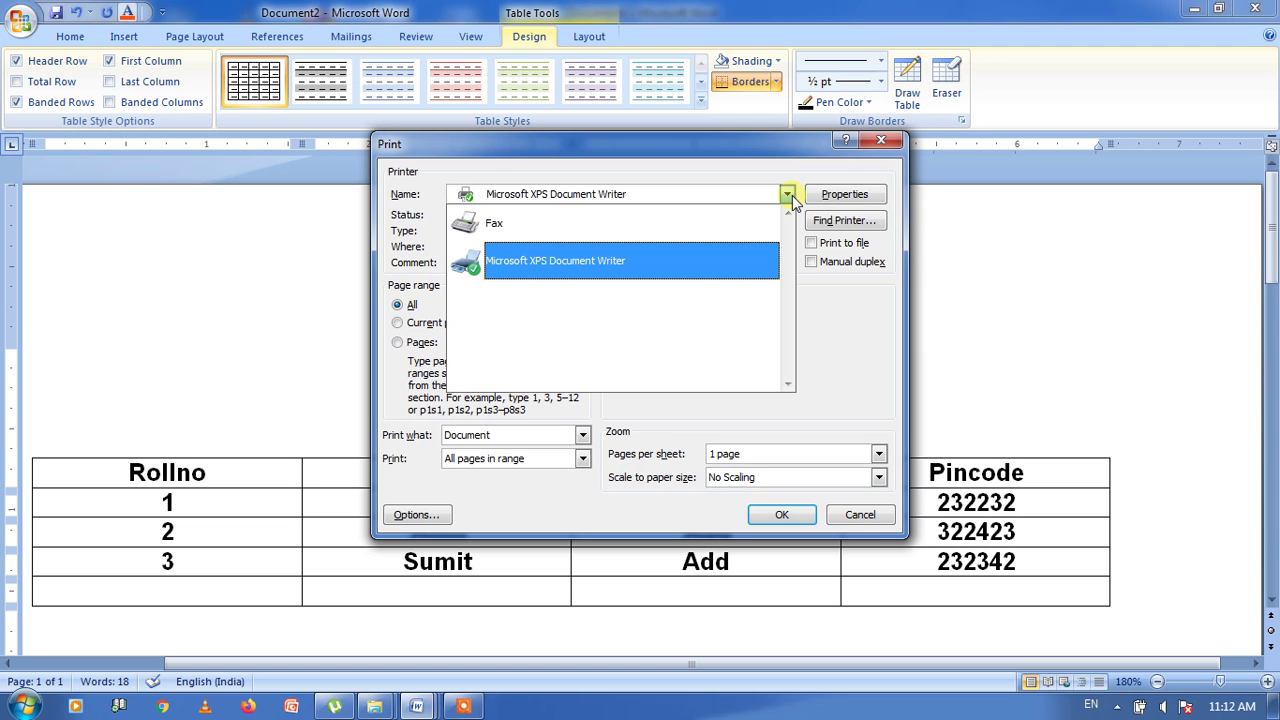
click(789, 195)
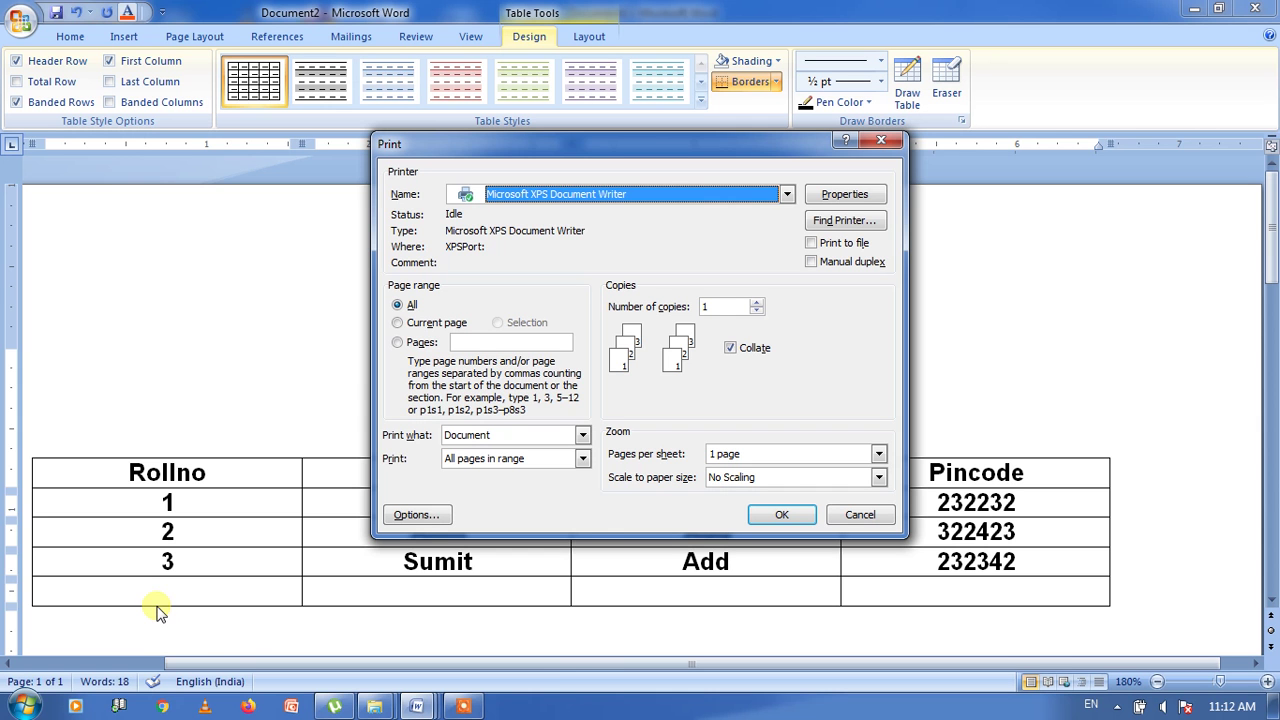
- Try the current-page range, and set the print range to specific pages 5,8,10 instead
click(433, 326)
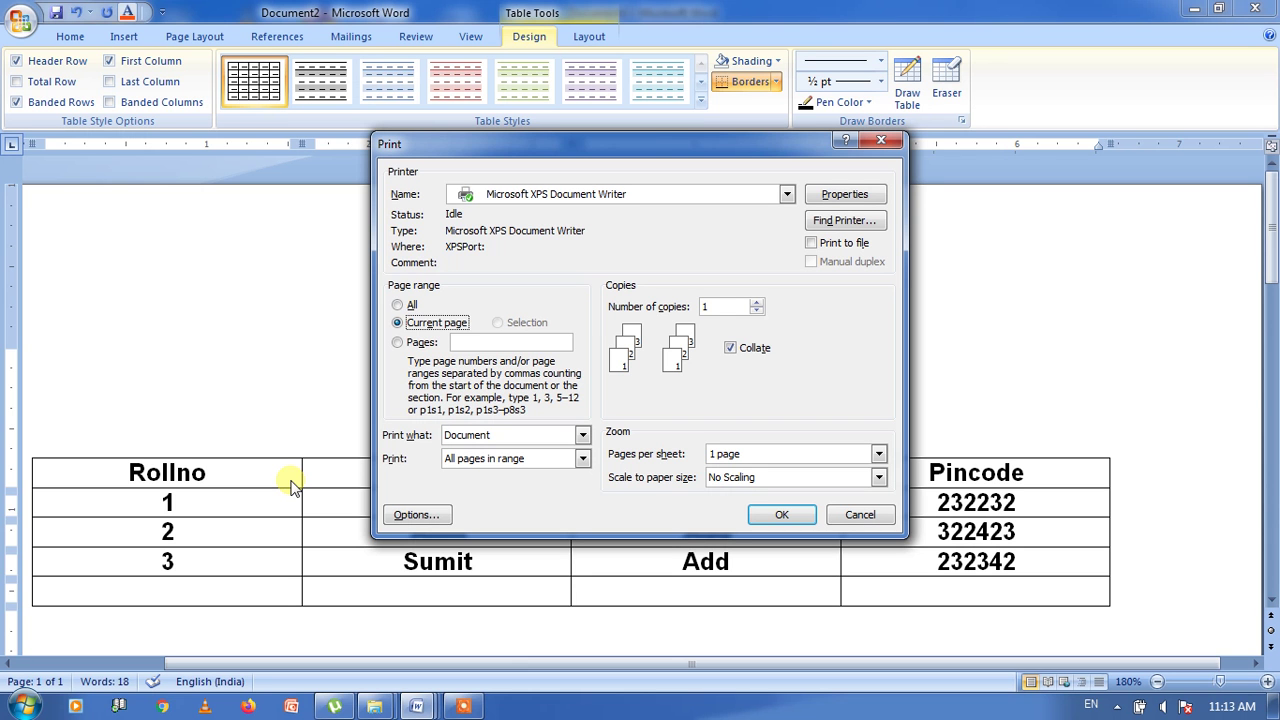
click(398, 343)
click(466, 345)
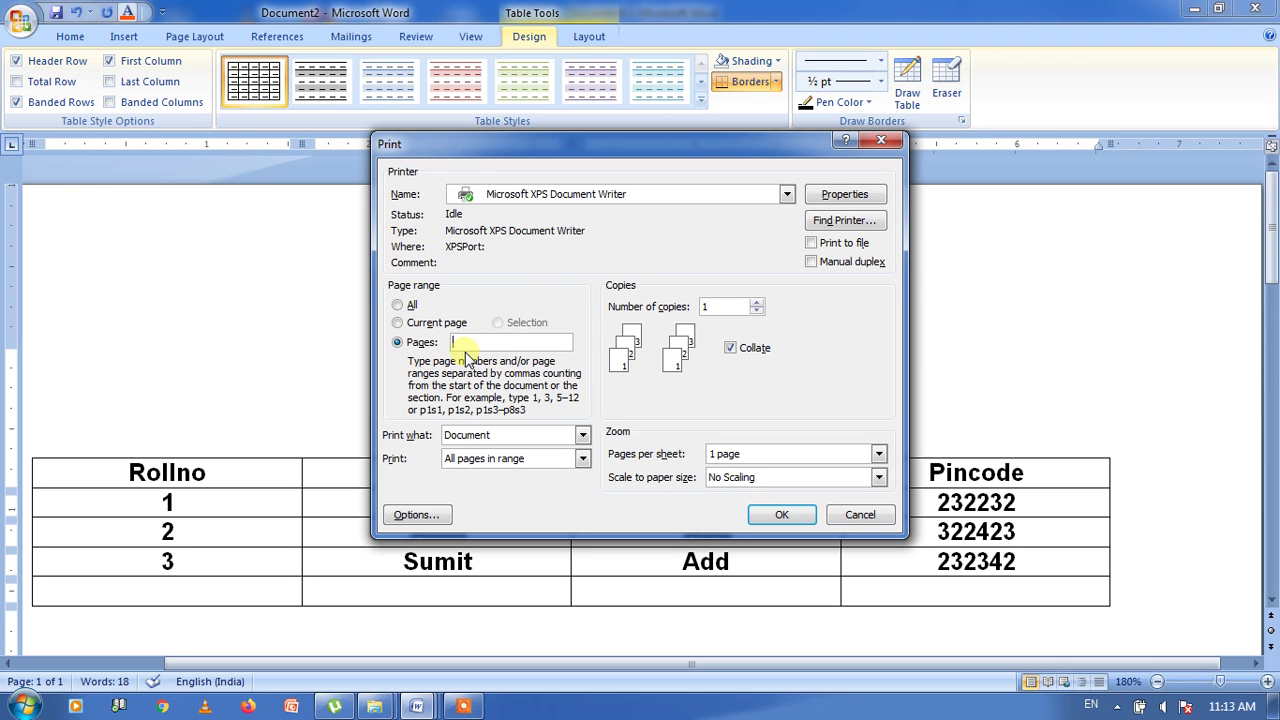
text(5,8,10)
- Try raising the number of copies to 2 and return it to 1
click(757, 302)
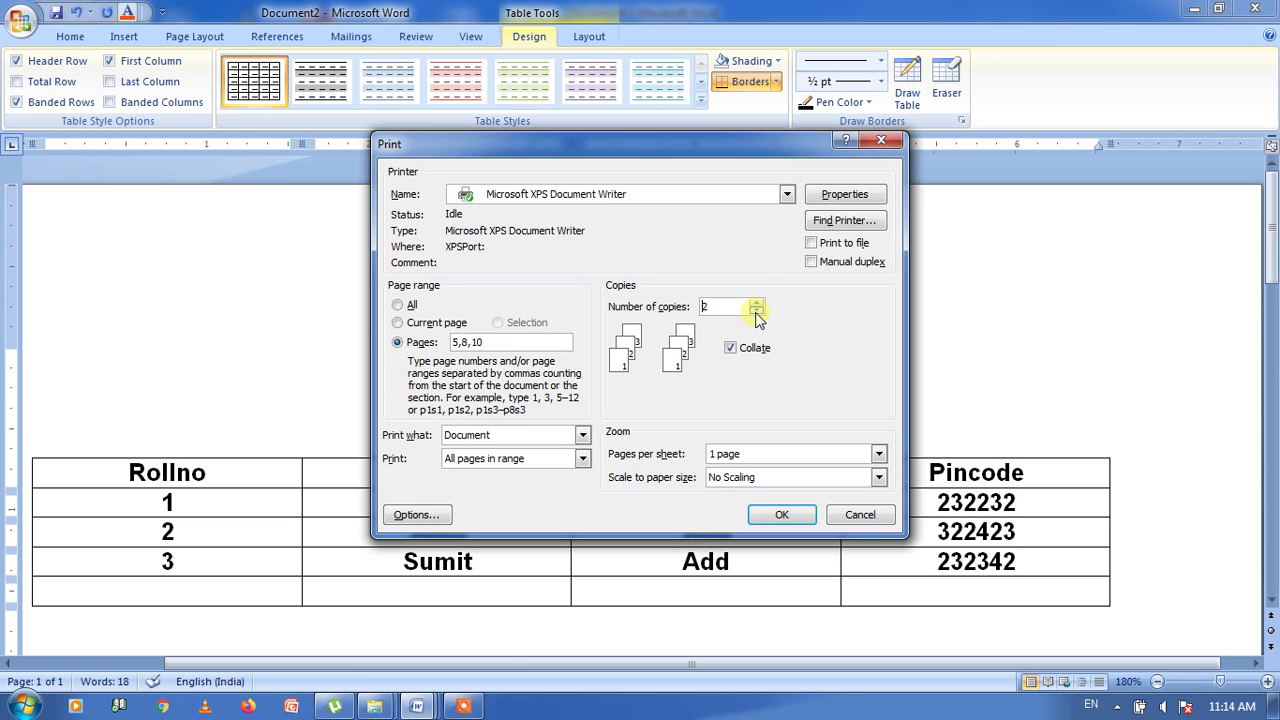
click(757, 302)
click(758, 312)
- Review the choices for what to print, odd or even pages, and scaling to paper size without changing them
click(583, 437)
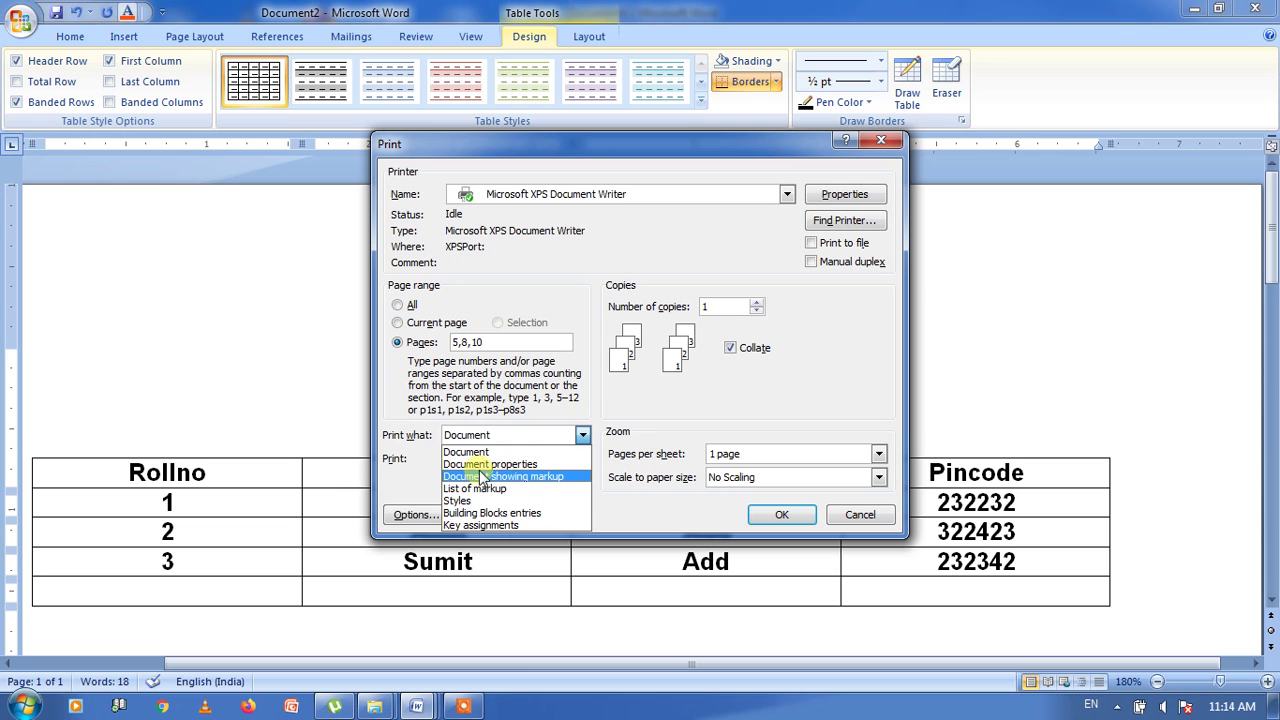
click(645, 432)
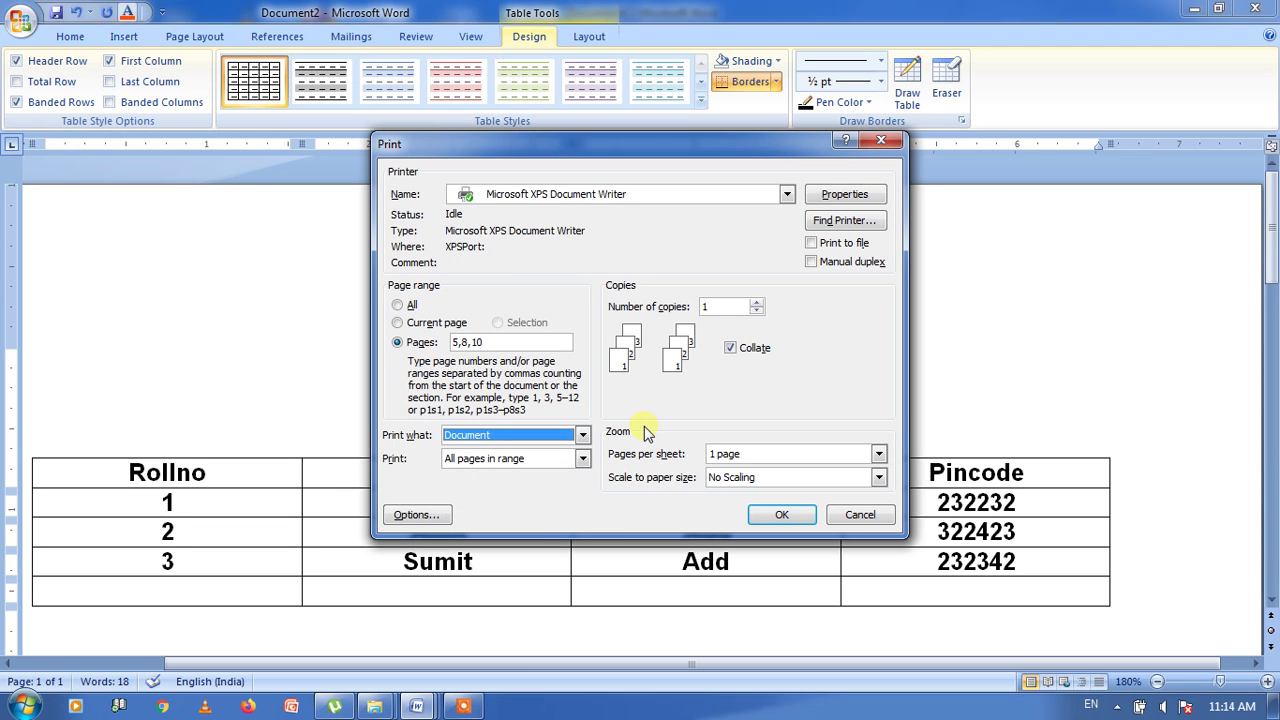
click(583, 460)
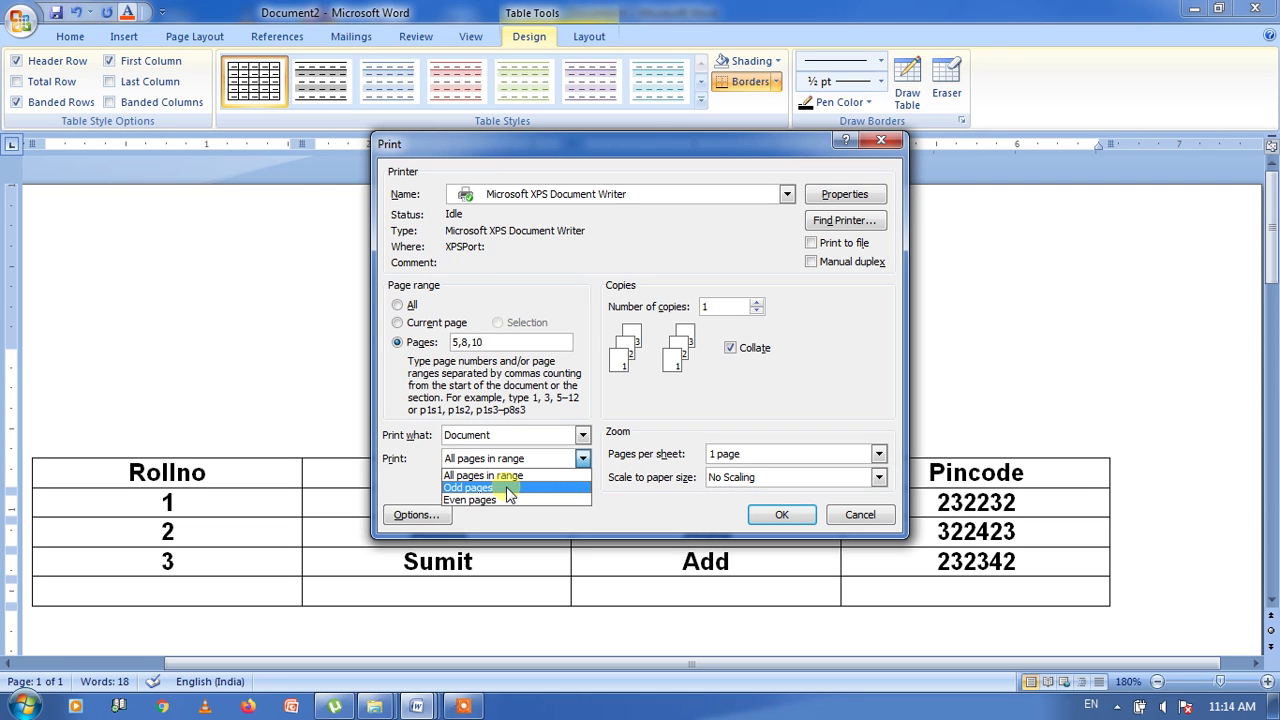
click(582, 463)
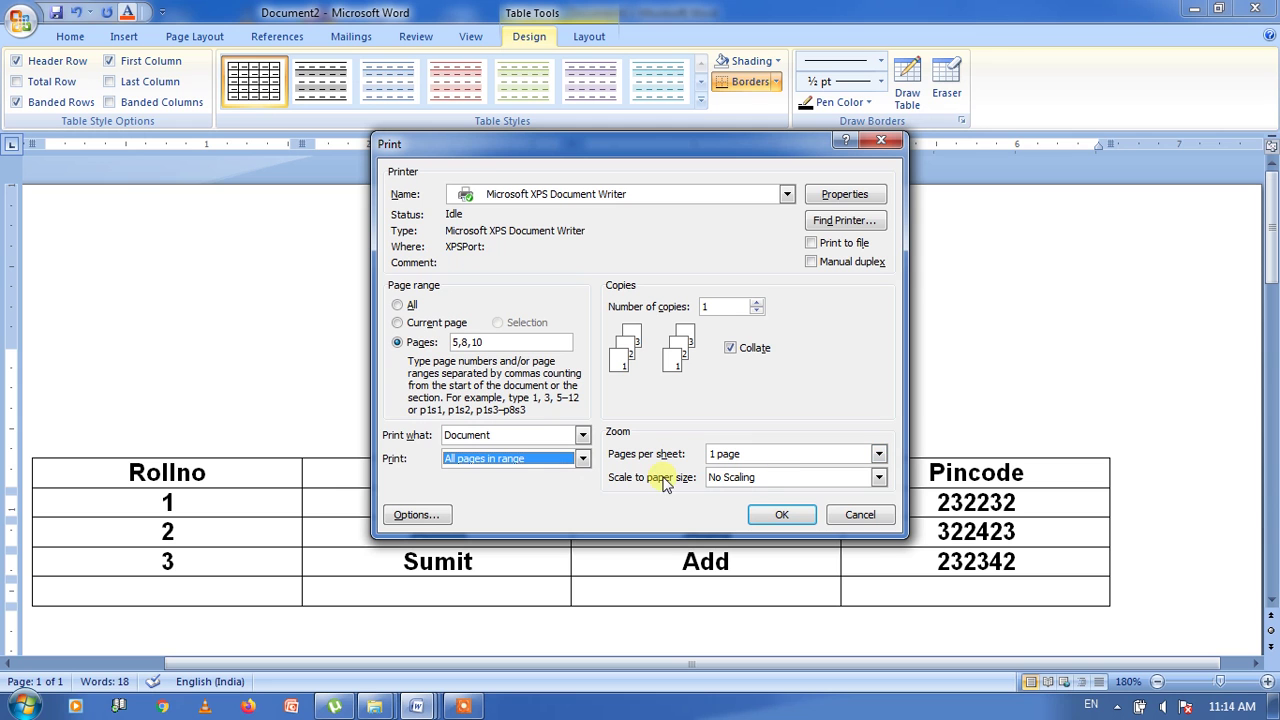
click(762, 479)
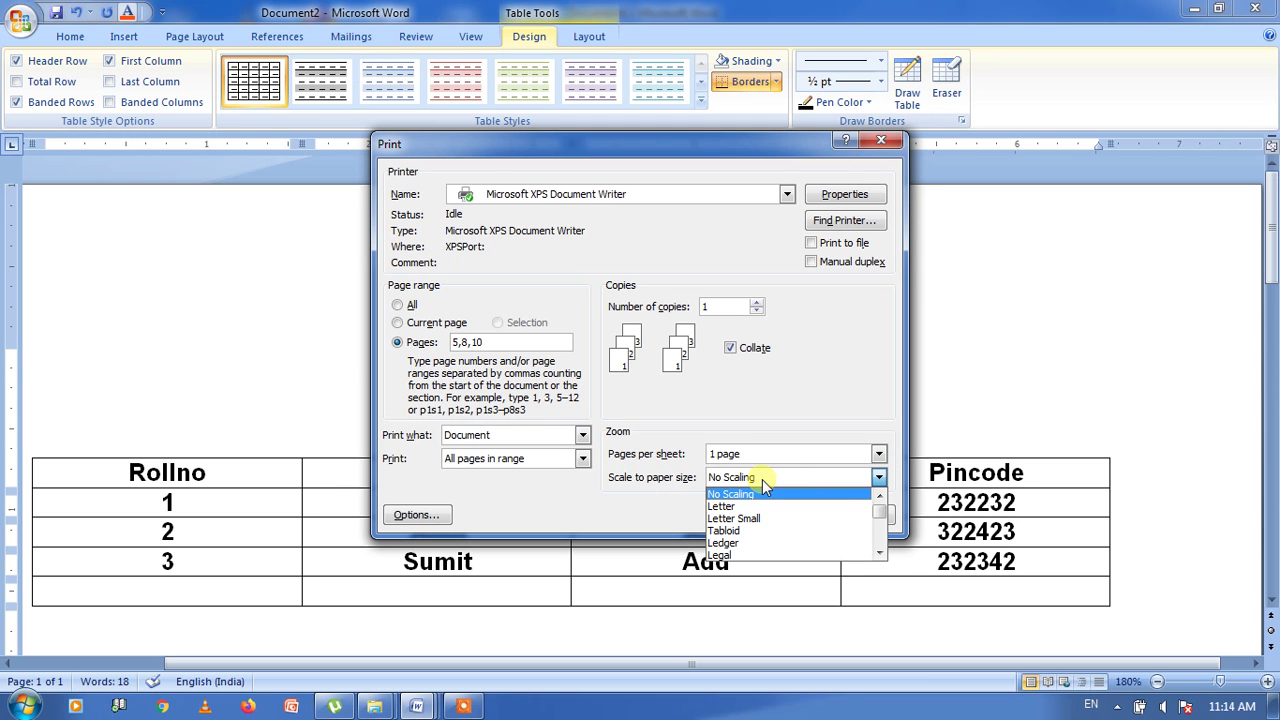
click(762, 479)
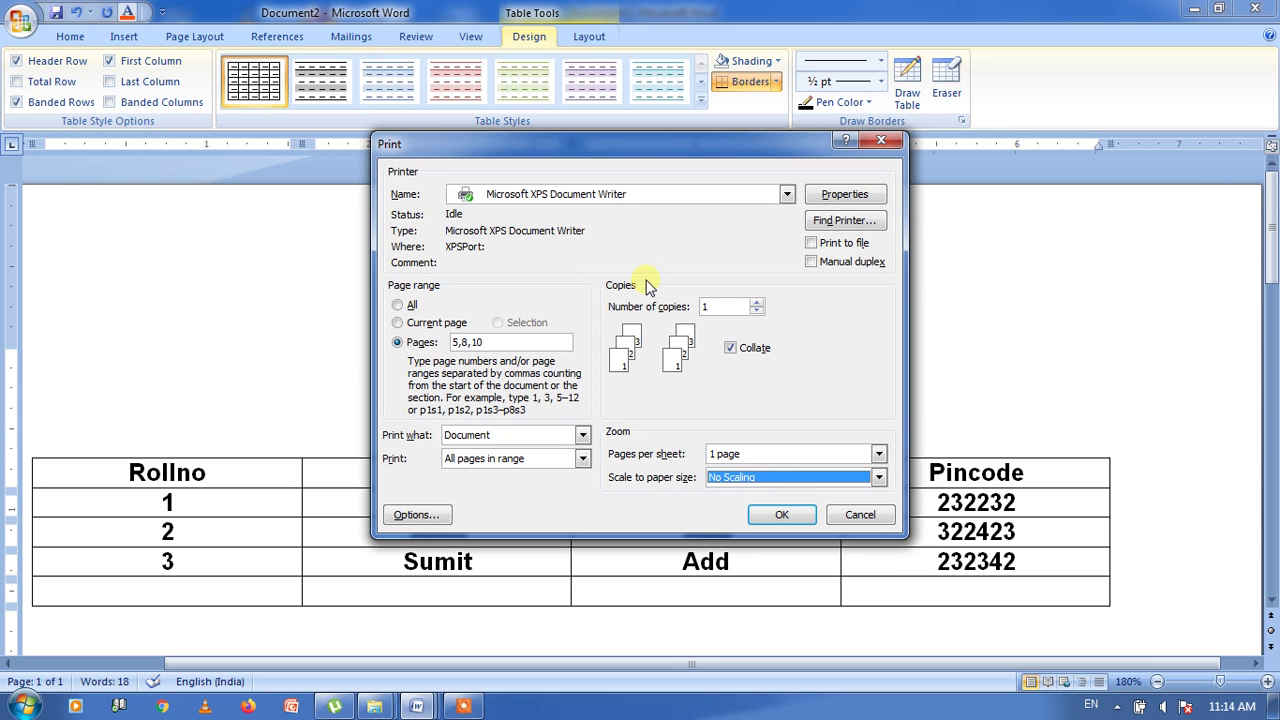
- Review the Microsoft XPS Document Writer properties, and close the Print dialog without printing
click(843, 197)
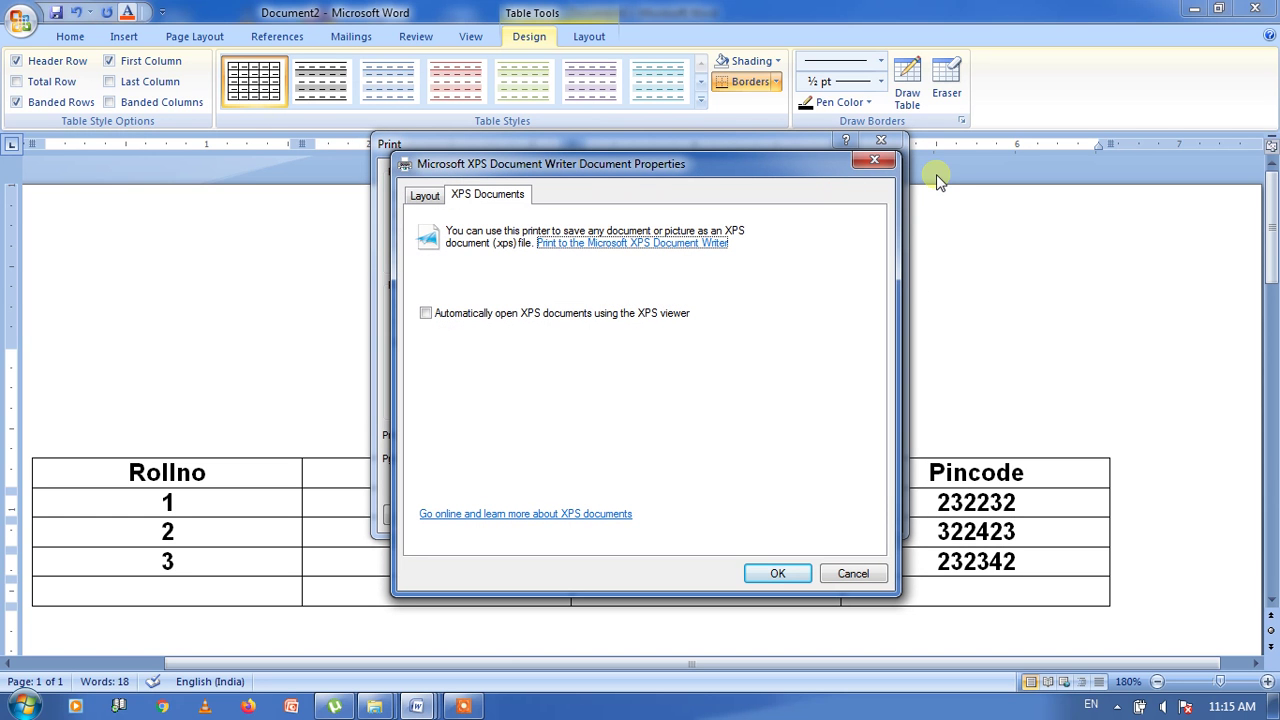
click(877, 163)
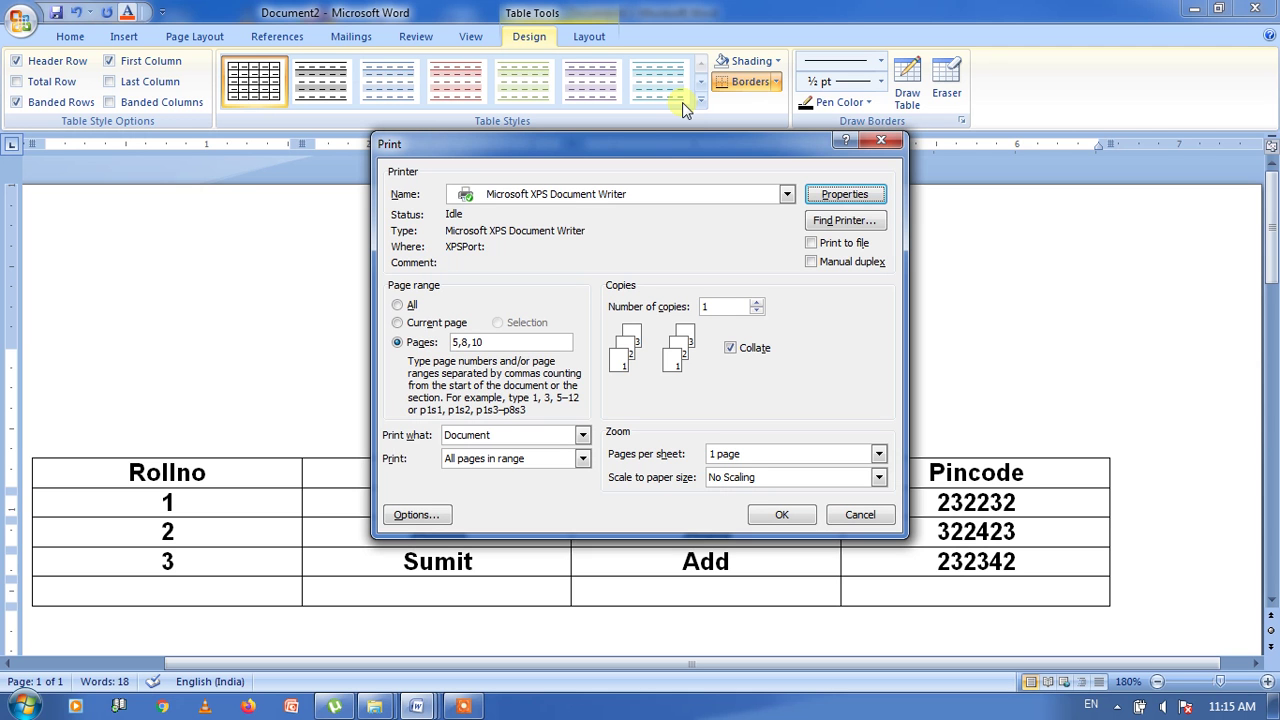
click(880, 142)
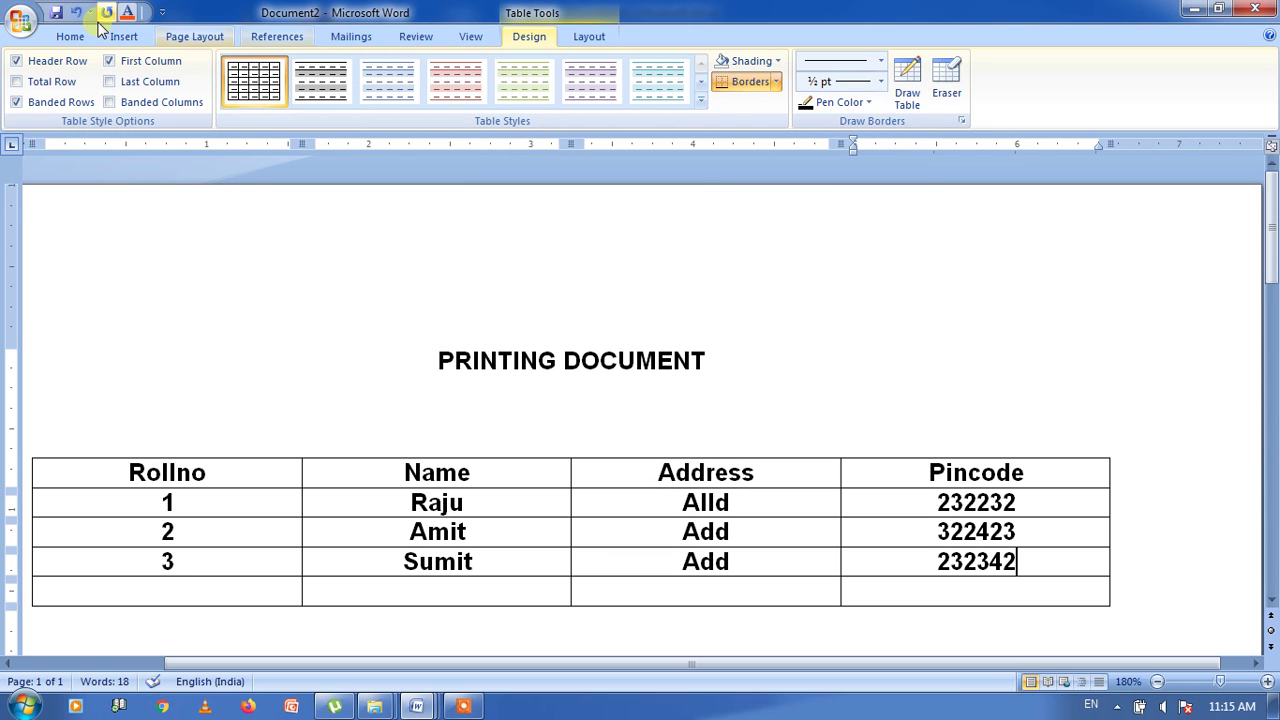
- Open the document in Print Preview
click(34, 28)
mouse_move(40, 229)
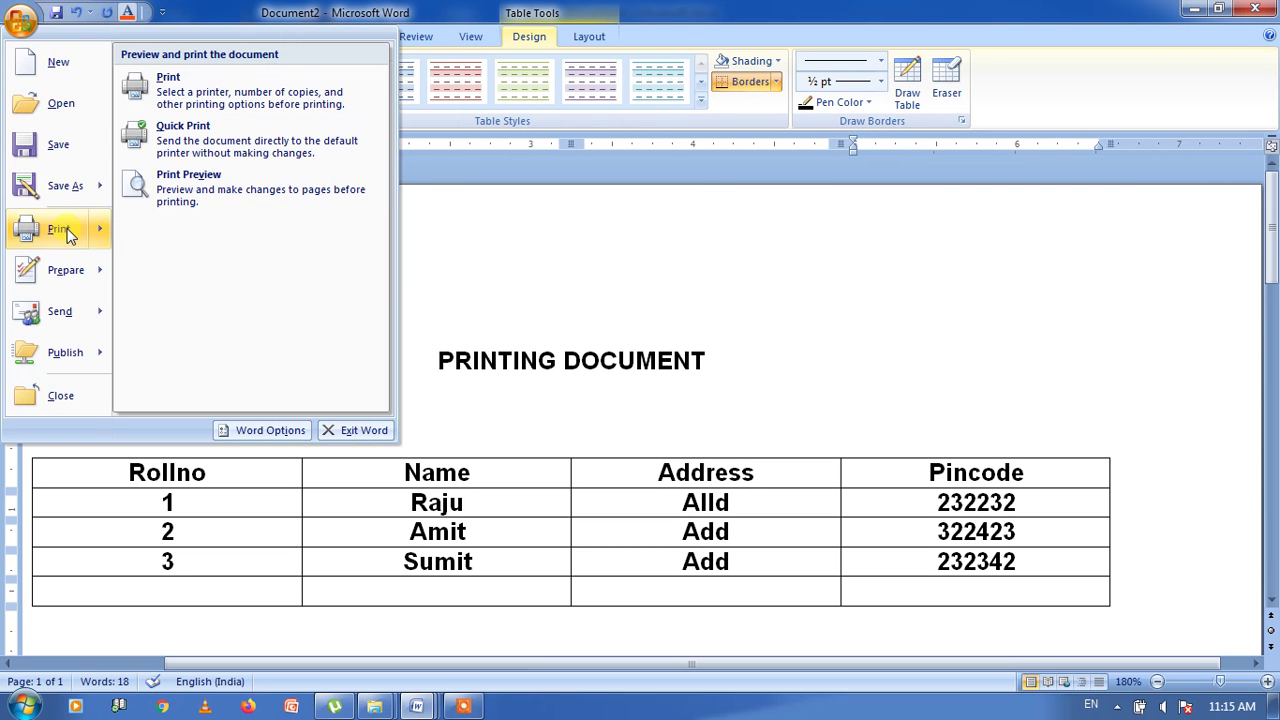
click(190, 180)
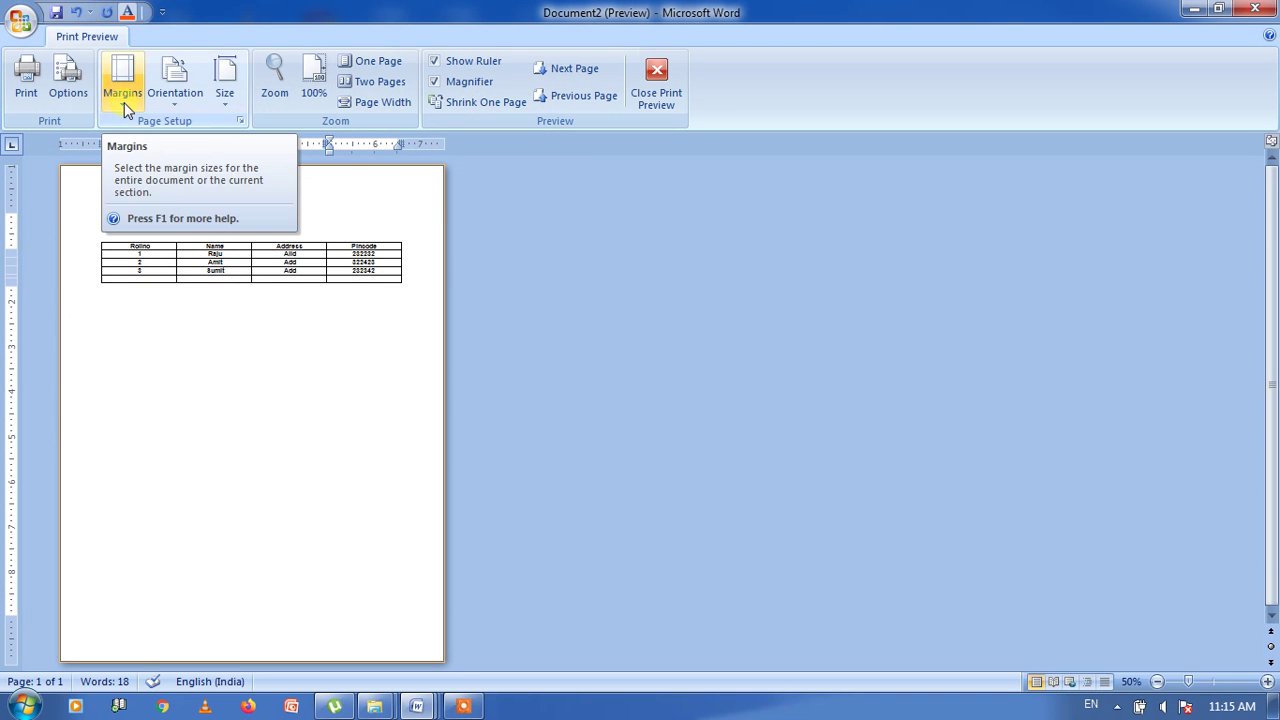
- Try landscape orientation for the whole document through Page Setup, and return the page to portrait
click(241, 122)
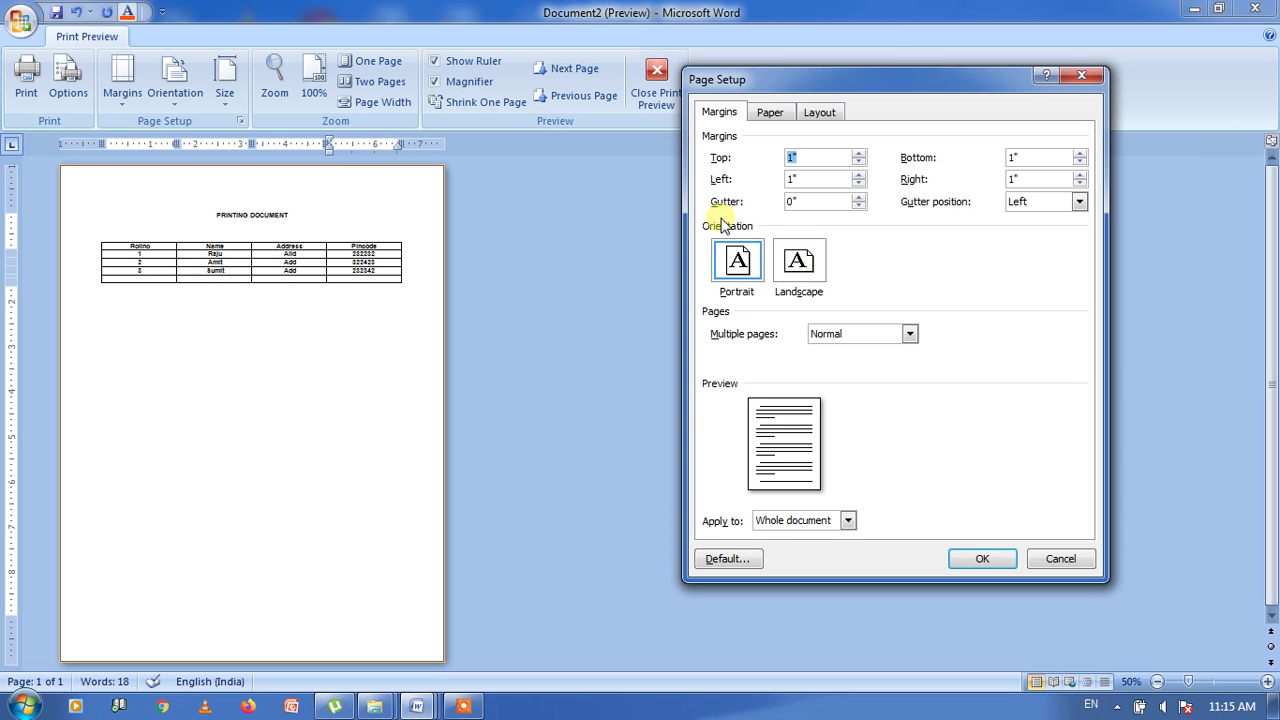
click(733, 255)
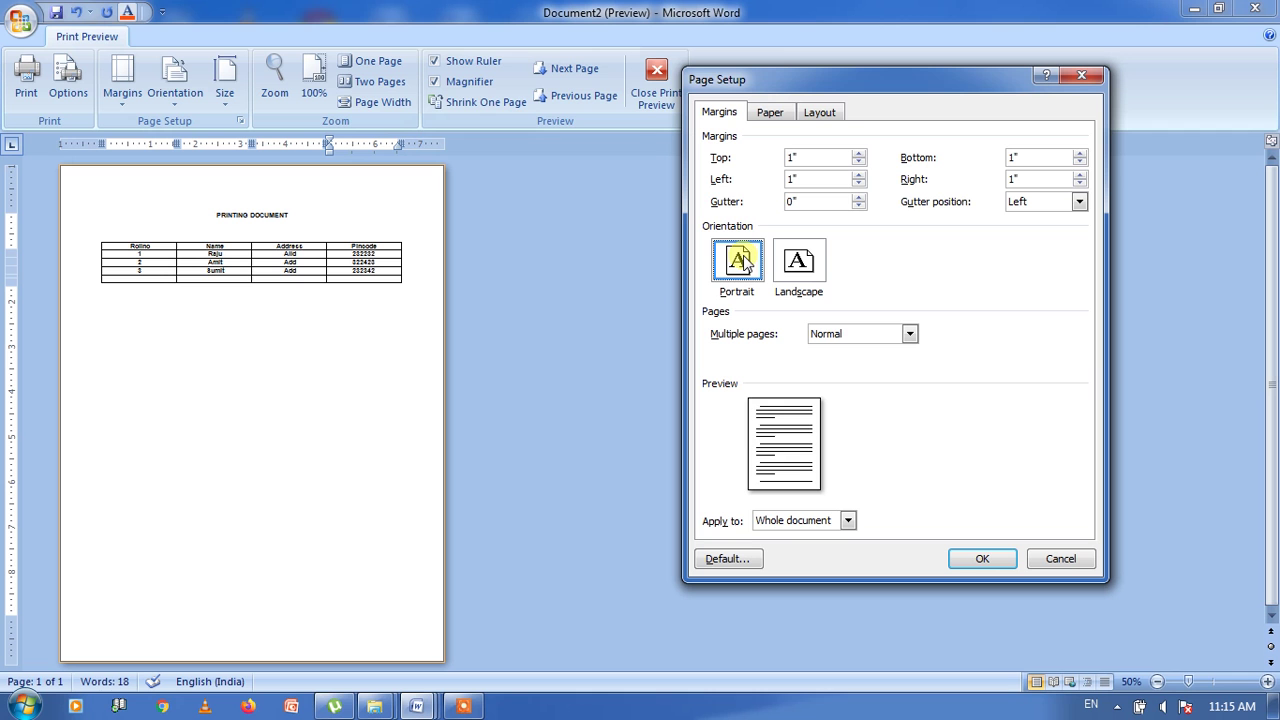
click(812, 264)
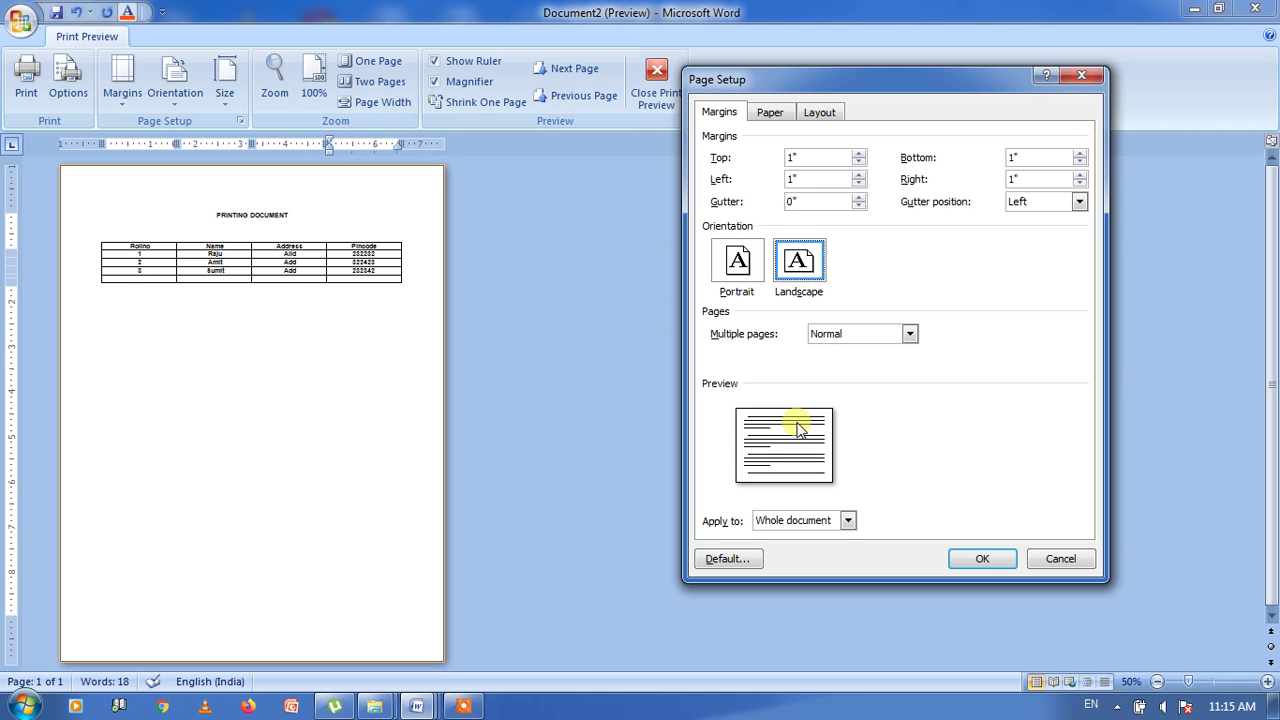
click(988, 566)
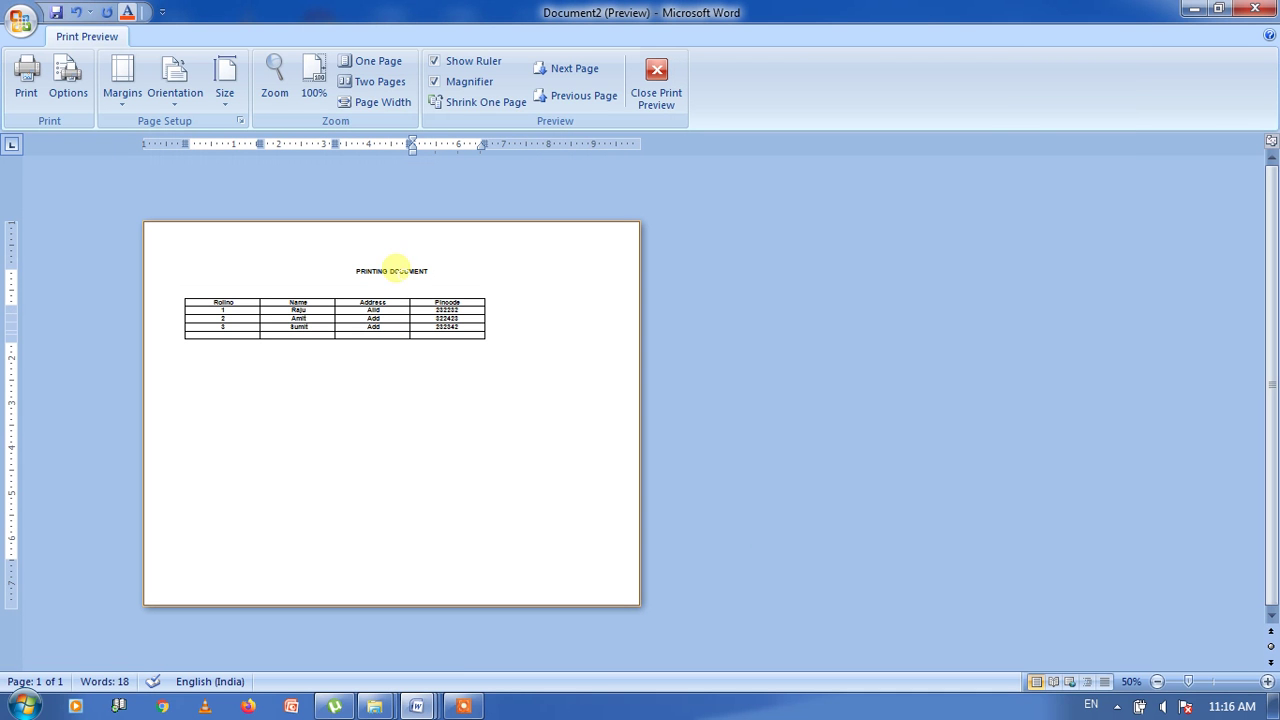
click(176, 108)
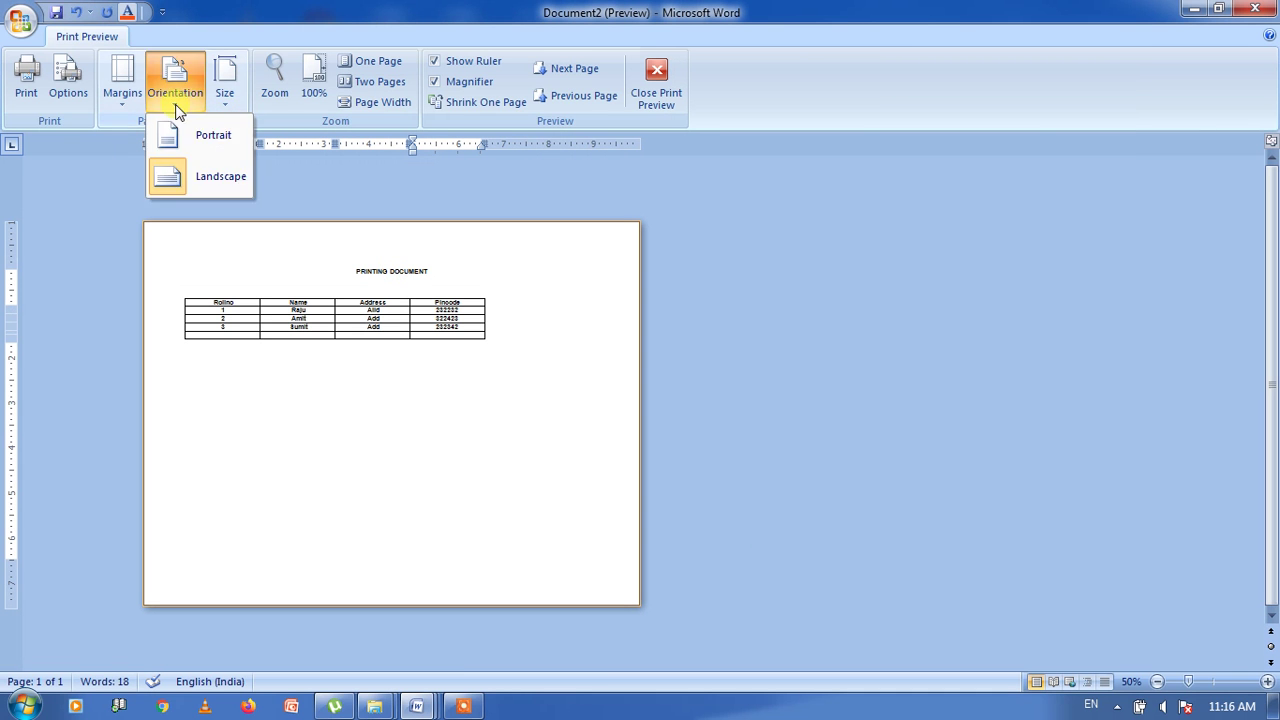
click(205, 145)
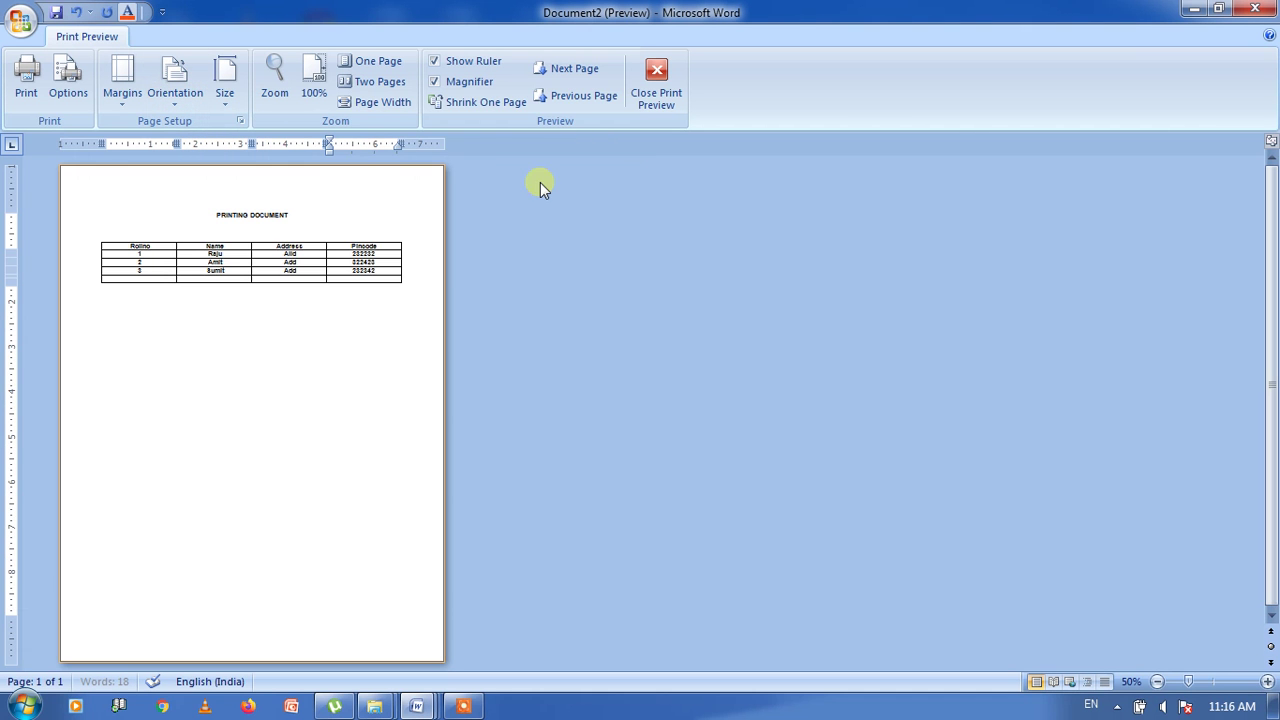
- Set the document's paper size to A4 (8.27" x 11.69")
click(222, 106)
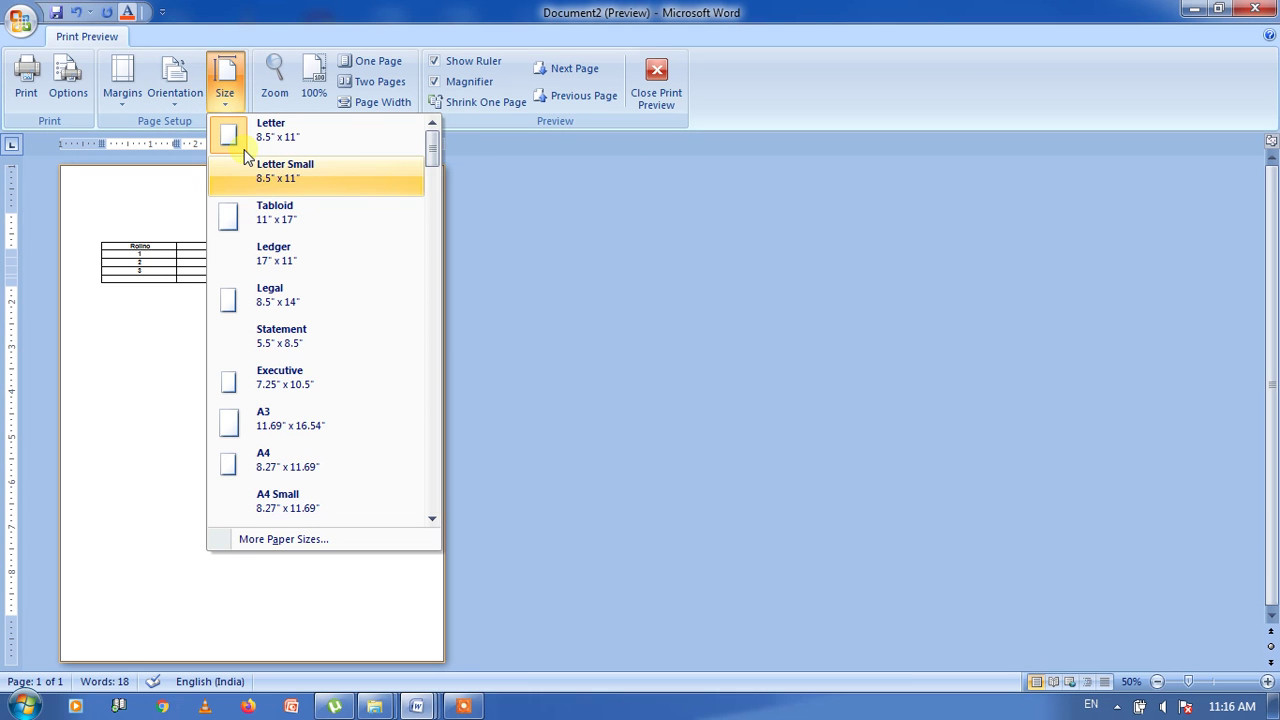
click(284, 466)
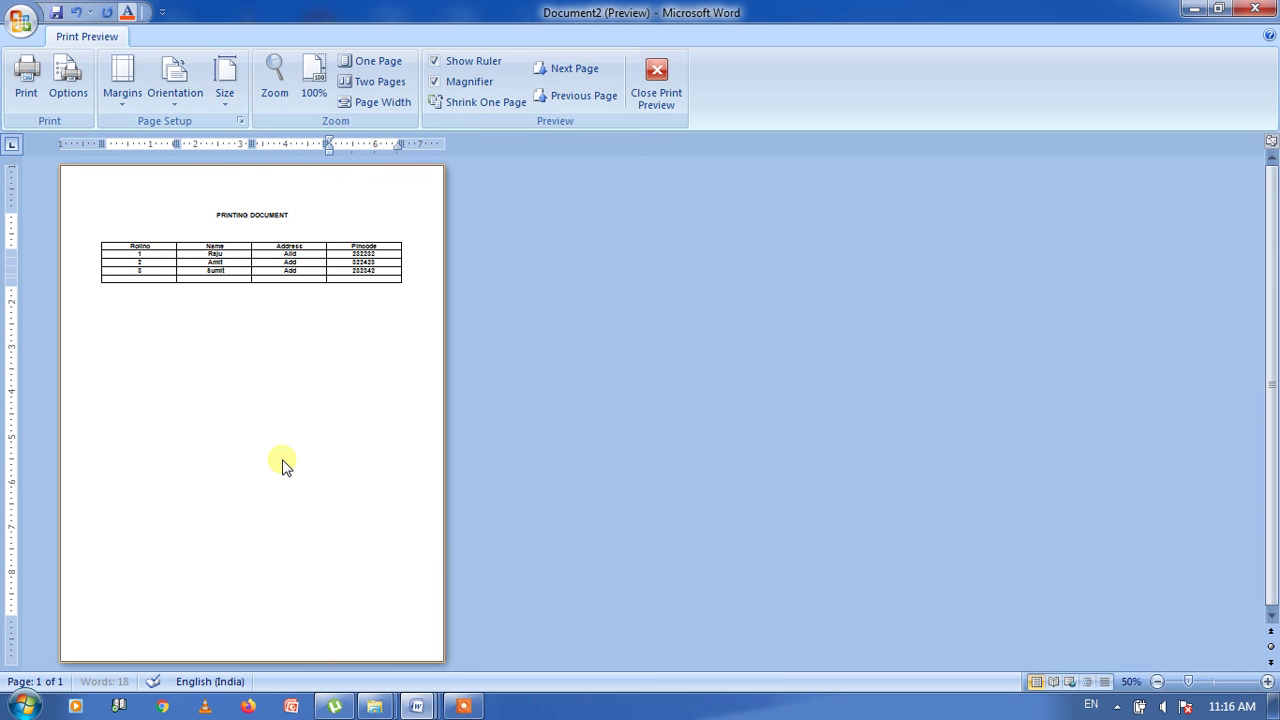
click(225, 95)
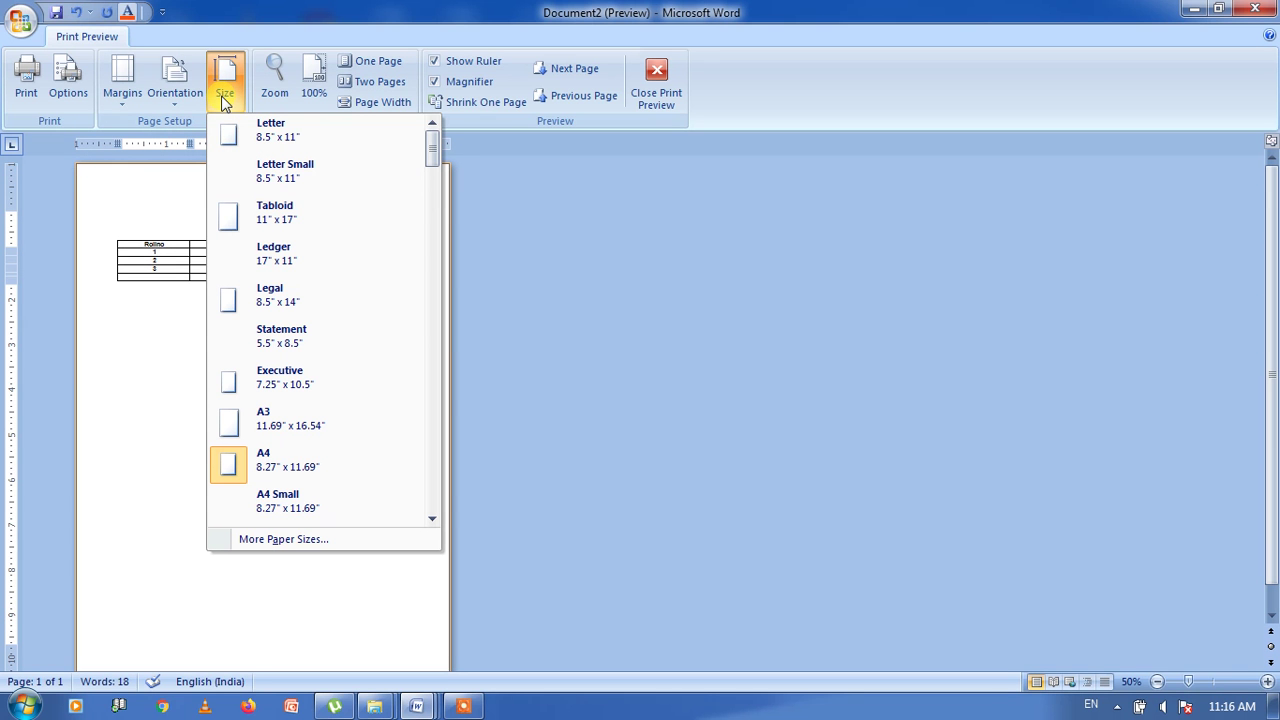
click(228, 98)
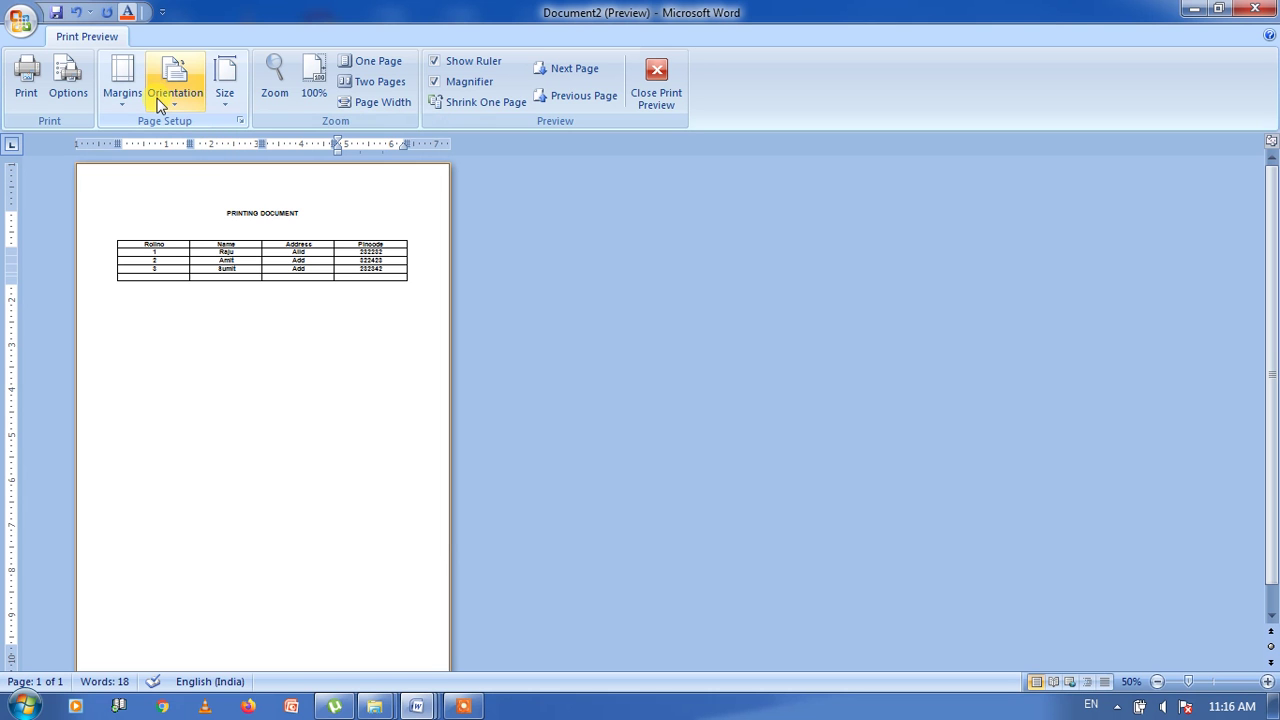
- Review the display and printing options and the Print dialog without changing anything, and close the print preview
click(68, 92)
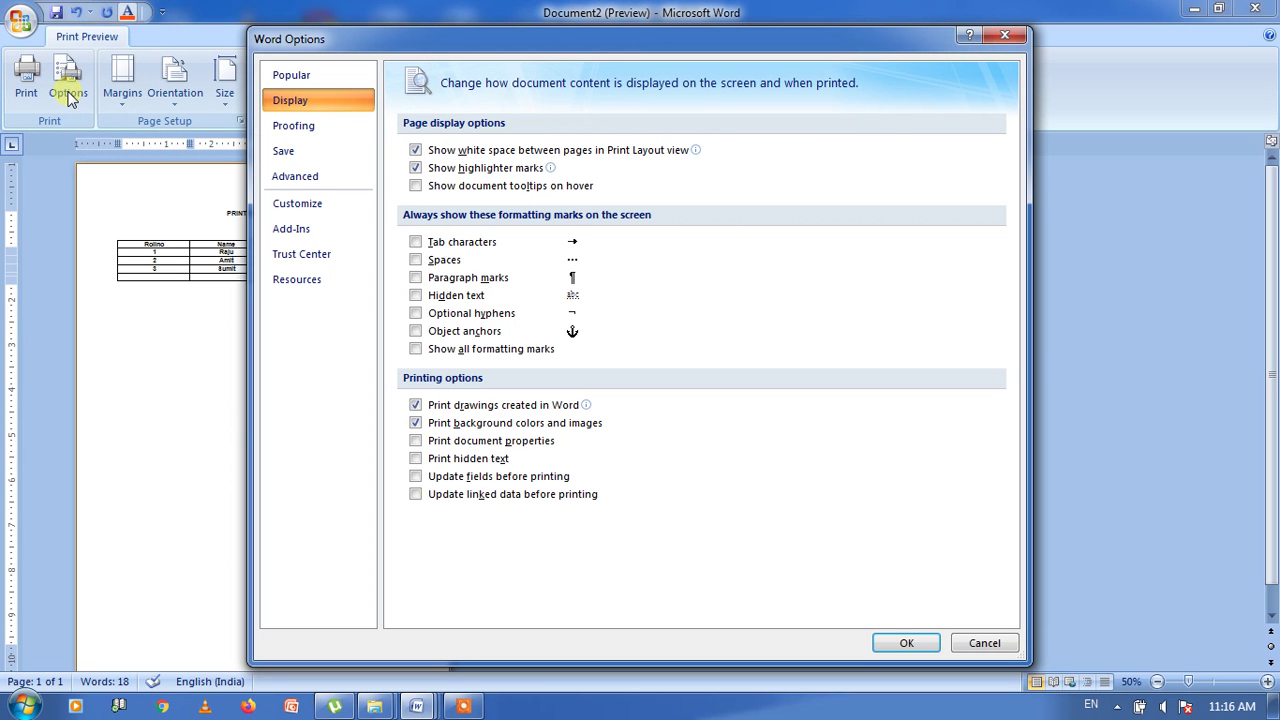
click(1005, 38)
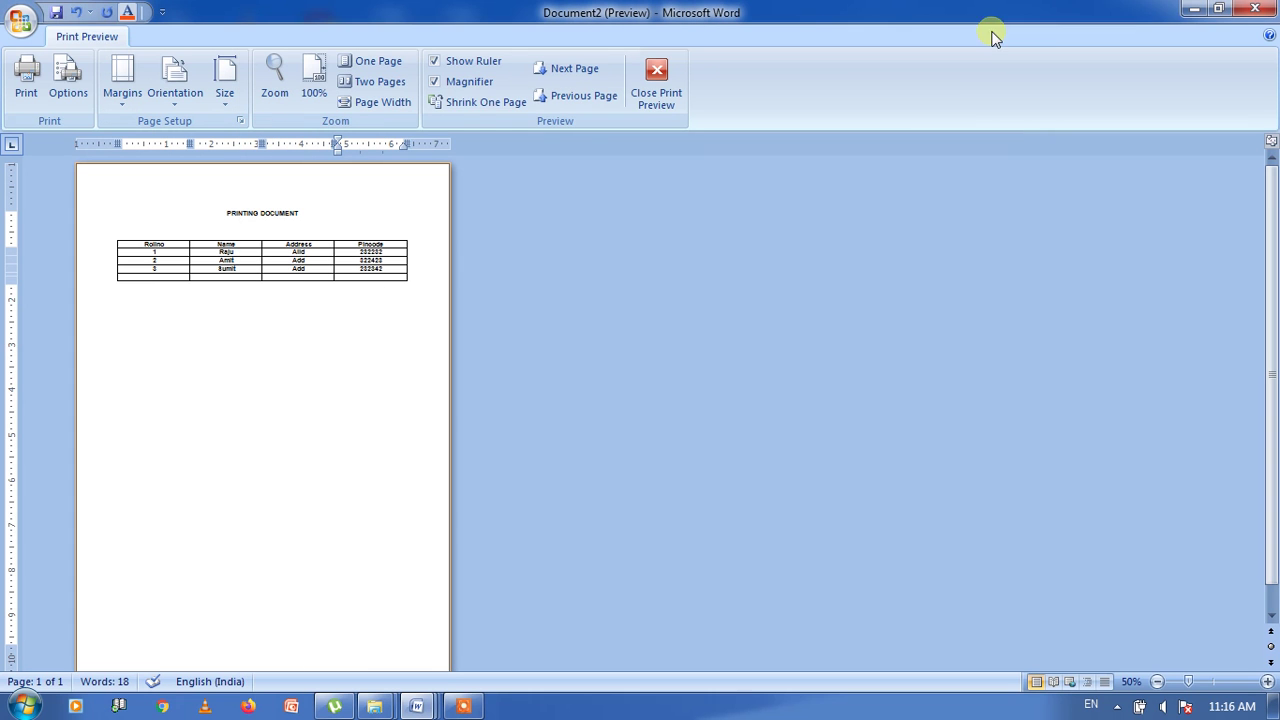
click(28, 95)
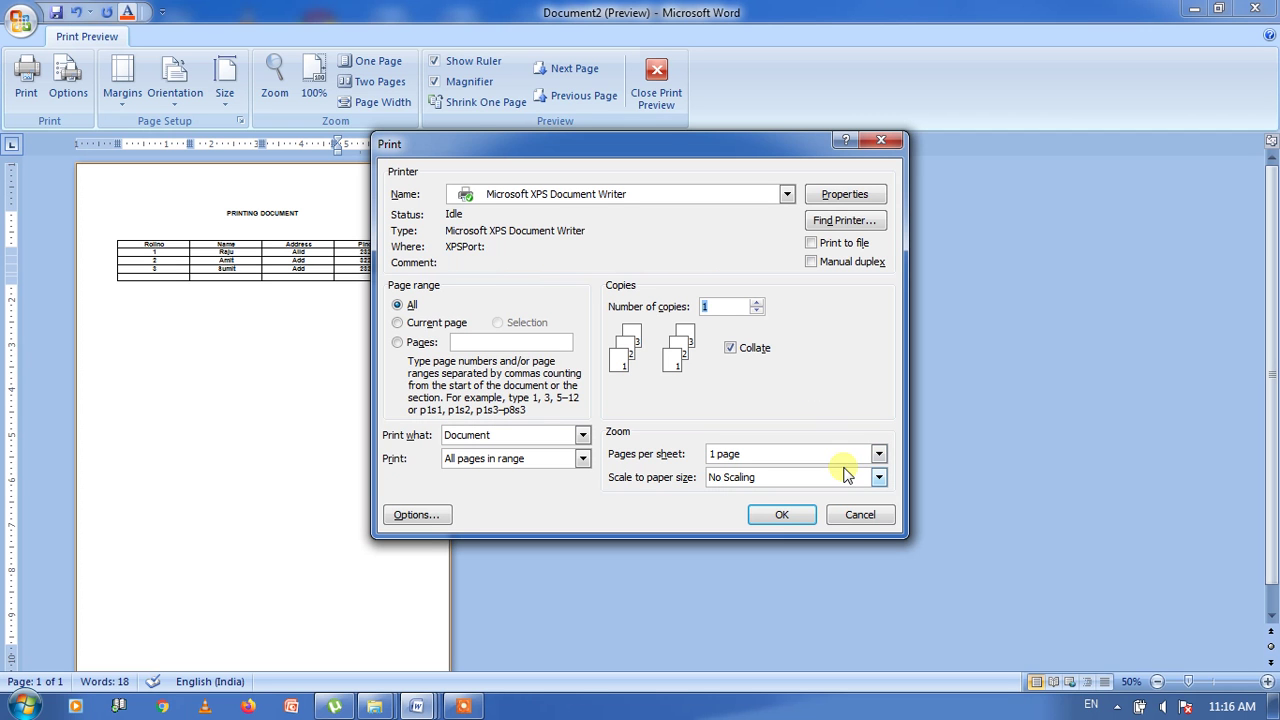
click(860, 516)
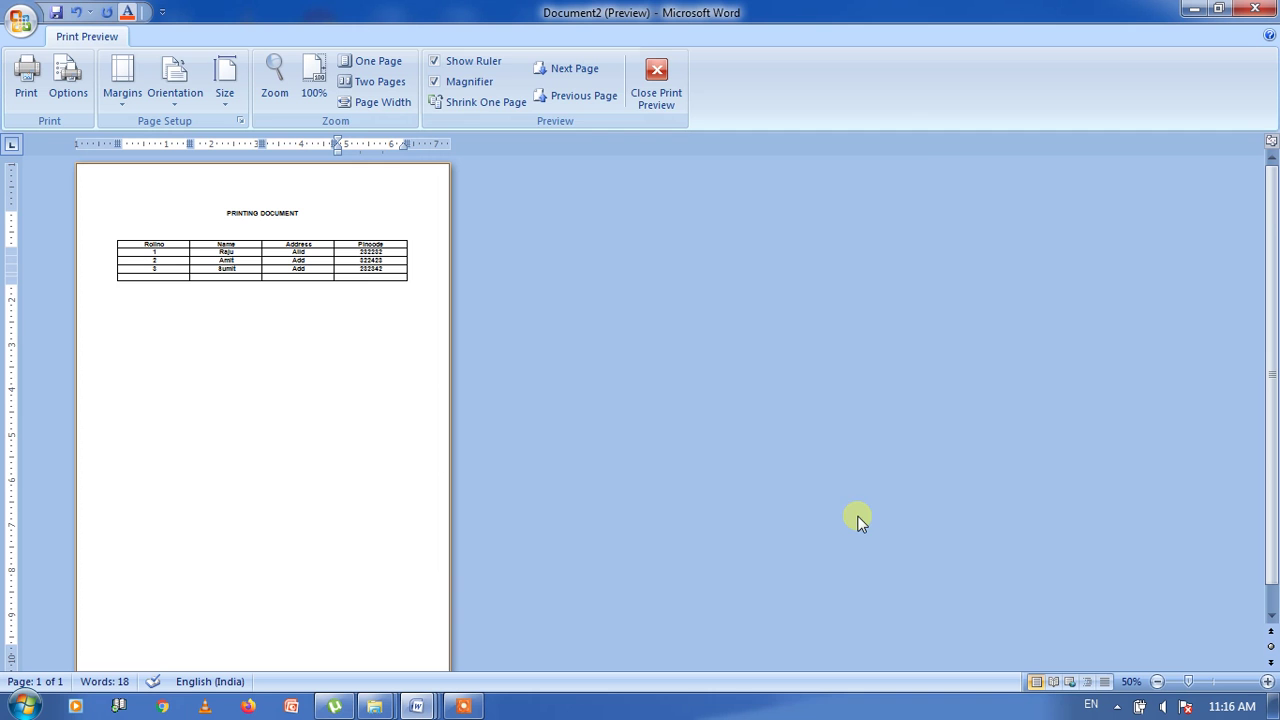
click(656, 105)
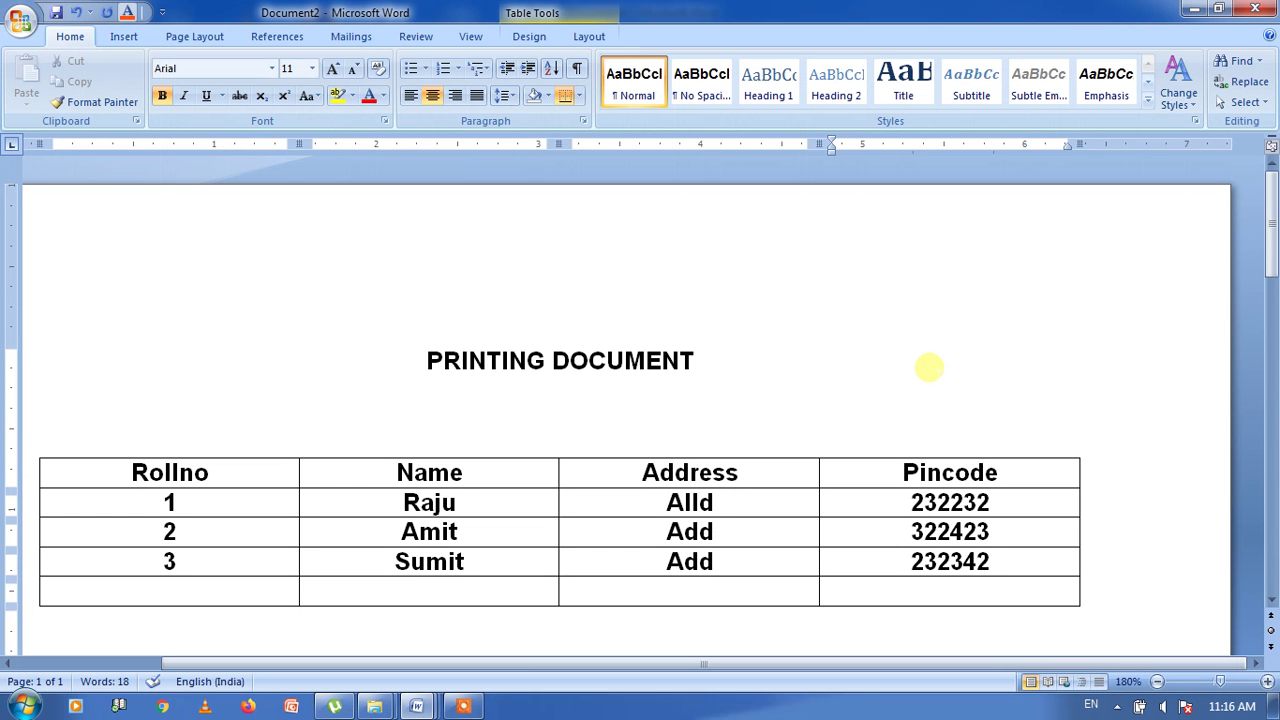